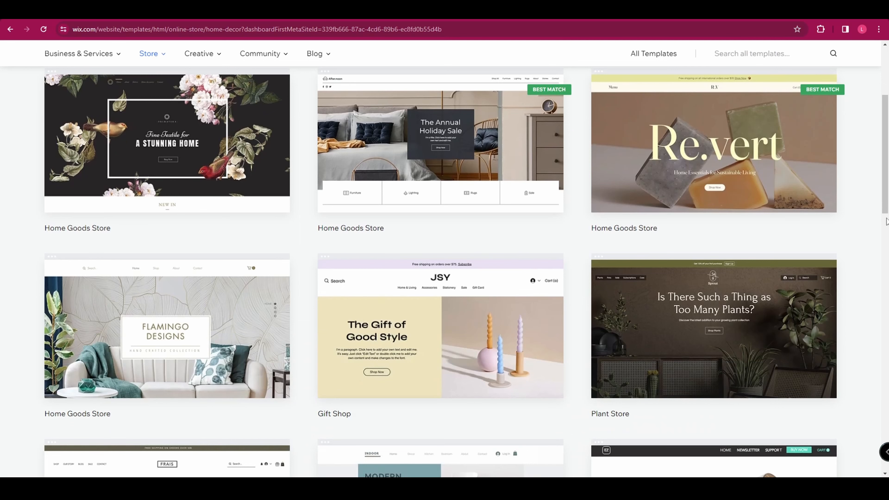
Browse the home decor store templates through to the second page and open a preview of the Poster Store template.
scroll(886, 219, down, 5)
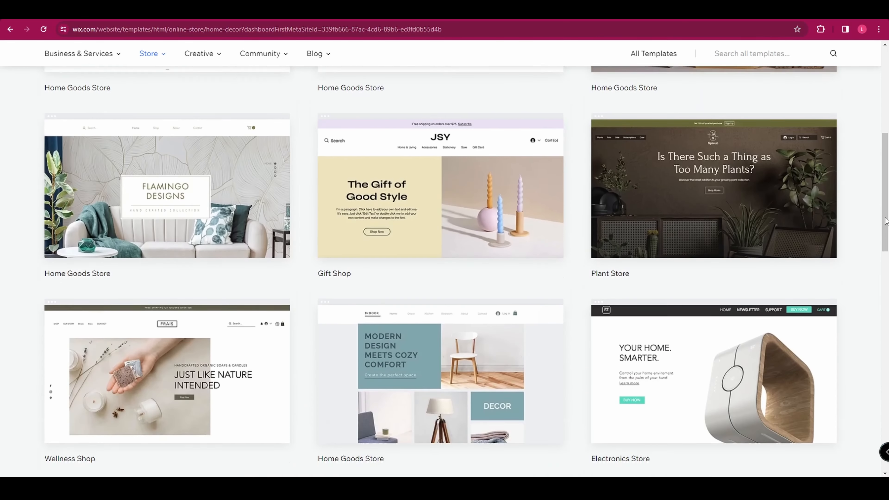
scroll(885, 220, down, 3)
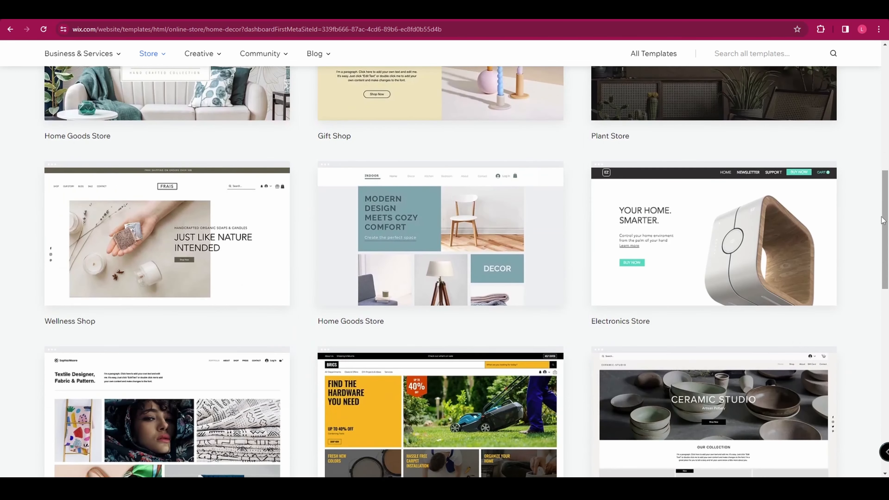
scroll(882, 220, down, 8)
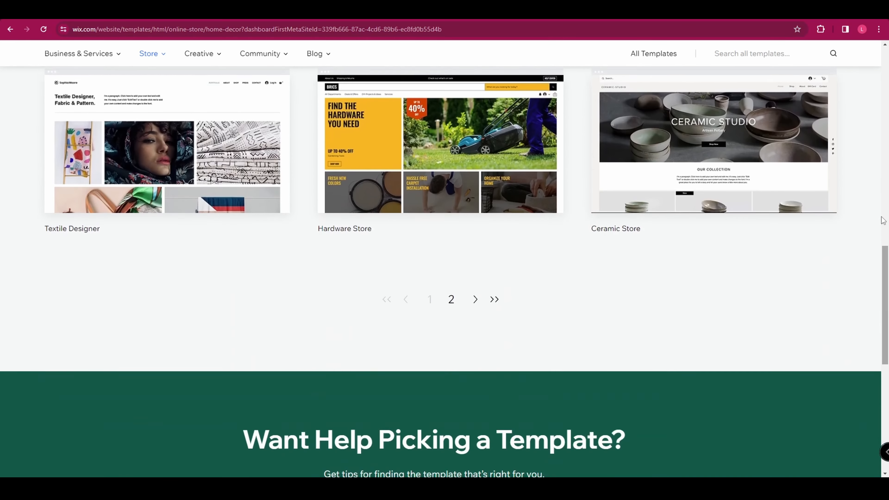
scroll(882, 220, up, 6)
mouse_move(194, 166)
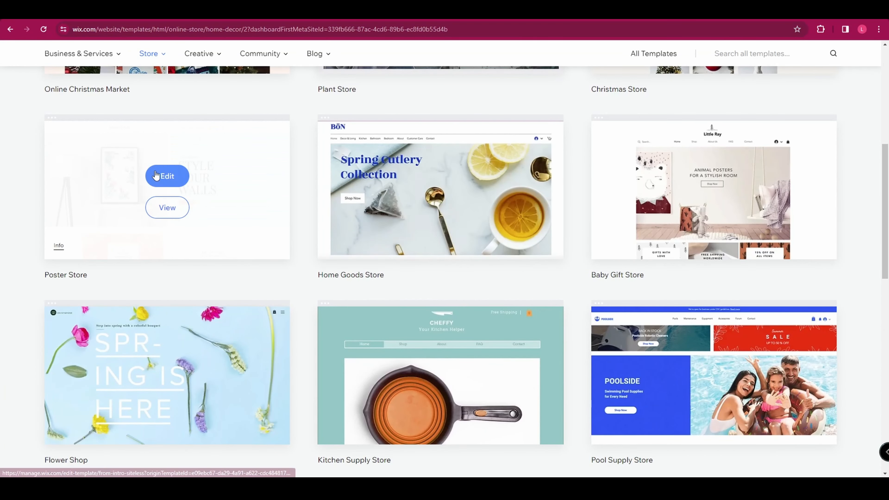
click(171, 214)
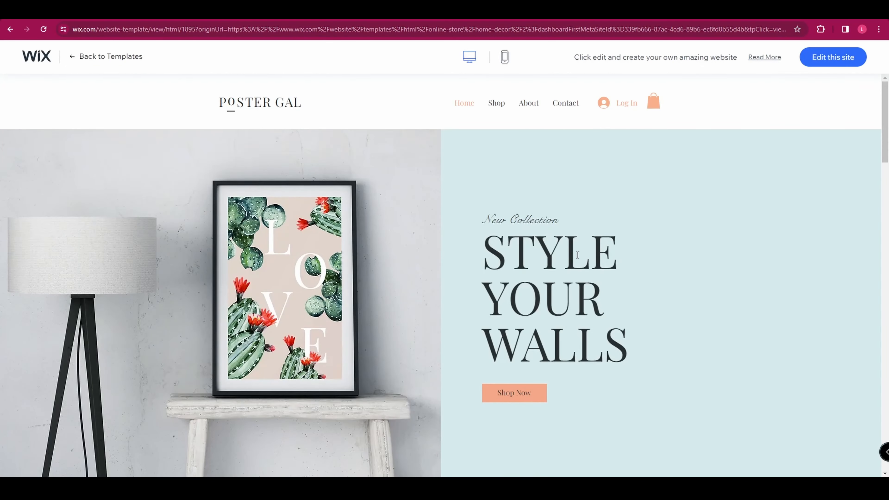
Look through the template's Home, Shop, About and Contact pages in the desktop preview, dismissing the pop-up.
scroll(629, 215, down, 7)
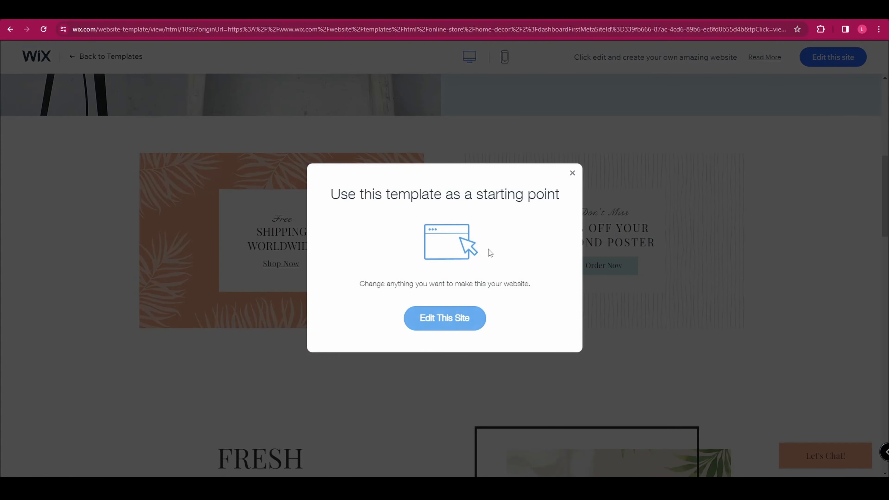
click(571, 174)
drag(886, 170, 887, 99)
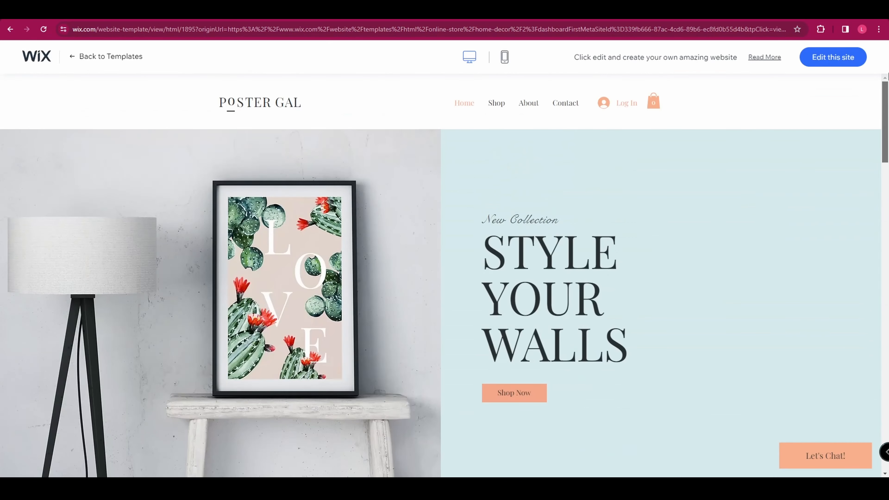
click(500, 106)
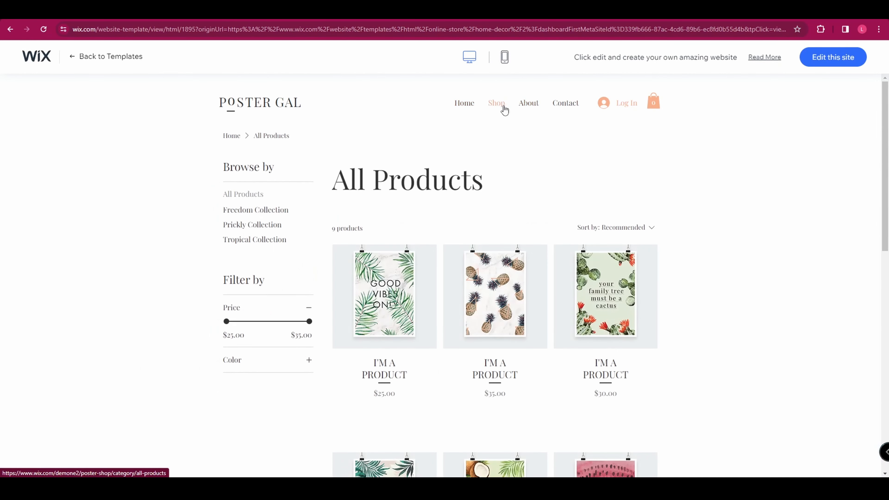
scroll(547, 159, down, 2)
scroll(539, 140, up, 2)
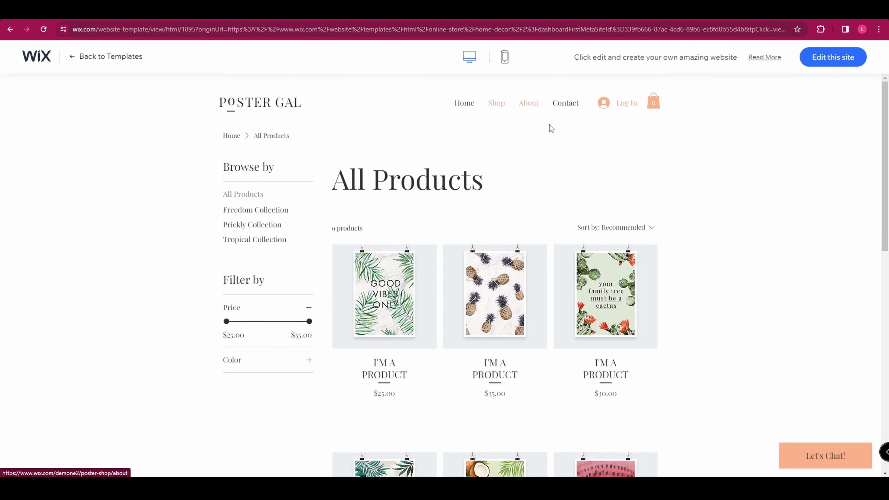
scroll(668, 192, down, 4)
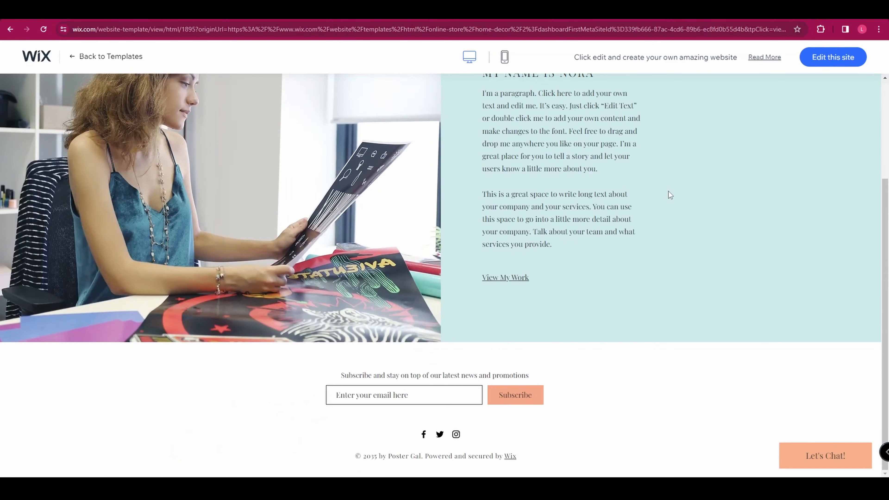
scroll(668, 191, up, 4)
click(564, 103)
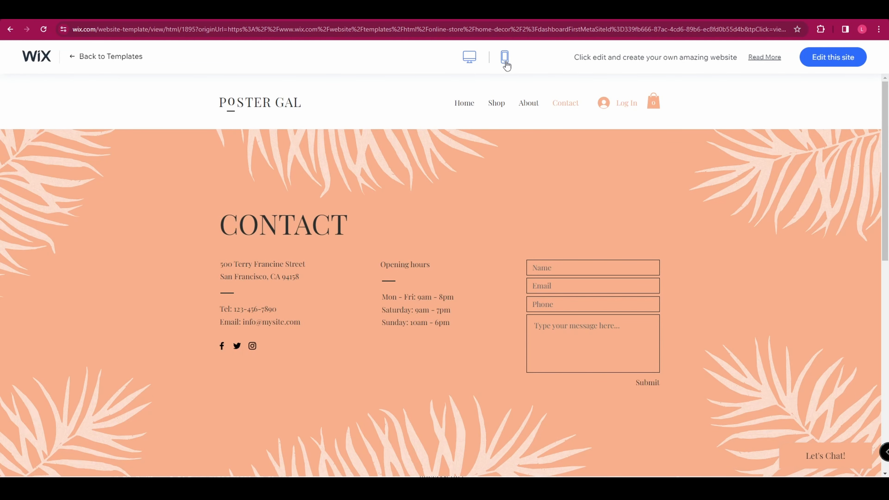
Preview the template's mobile version and look through its home page.
click(505, 59)
scroll(460, 200, down, 15)
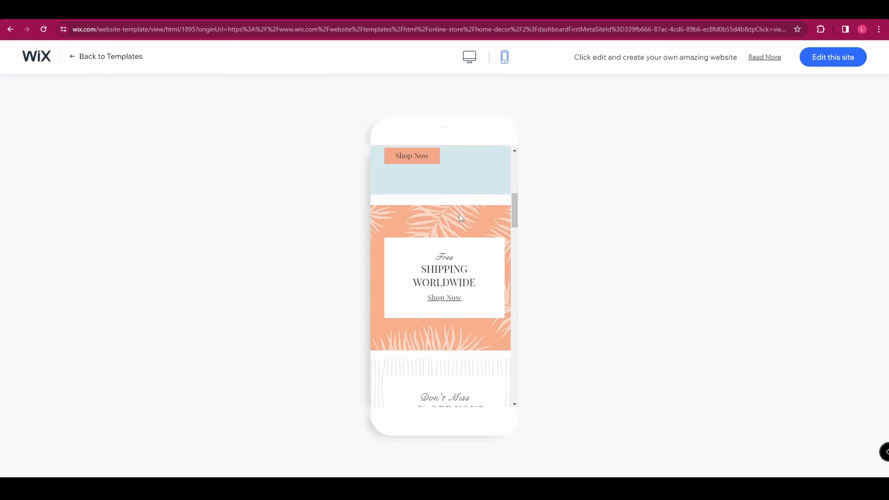
scroll(459, 210, down, 15)
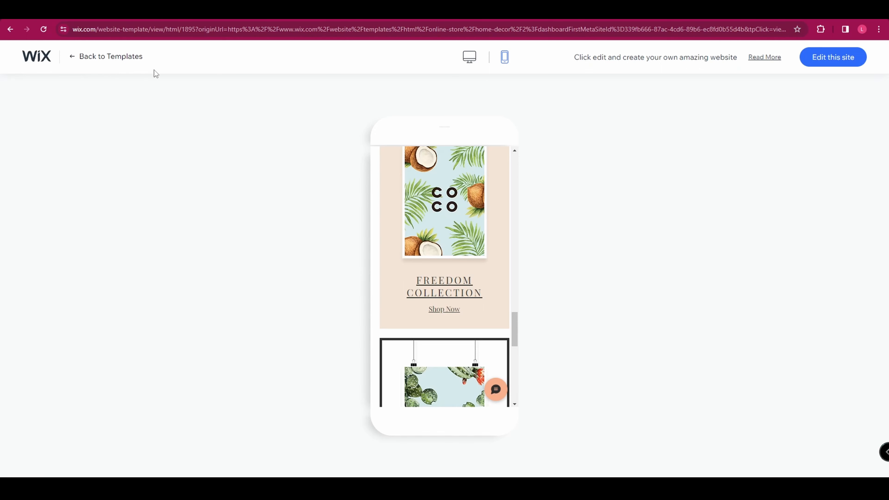
Edit the template and generate AI text for site "Rug World", described as "Online rug store based in the uk, selling modern rugs at affordable prices.".
click(836, 63)
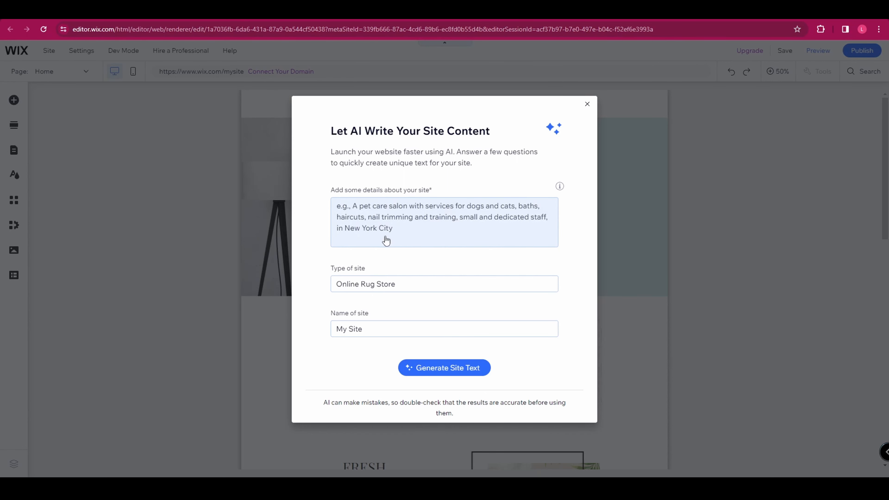
click(354, 223)
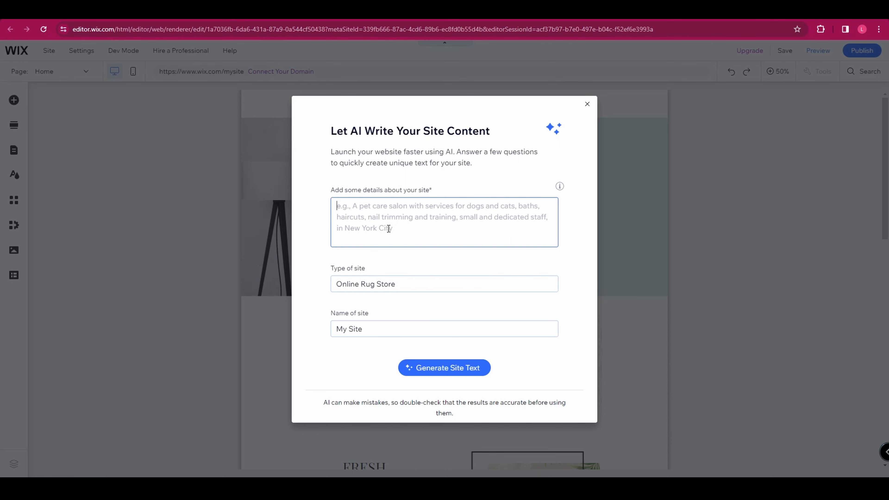
text(Online rug store based in the uk, selling modern rugs at affordable prices.)
click(370, 331)
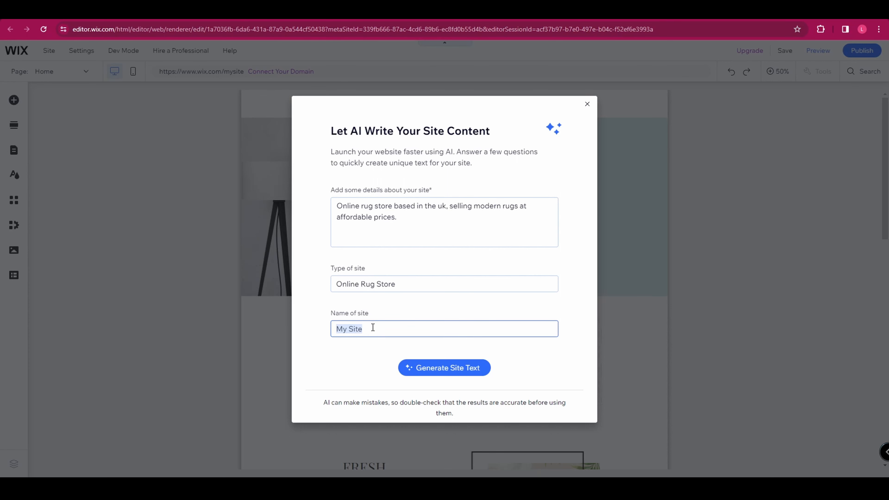
text(Rug World)
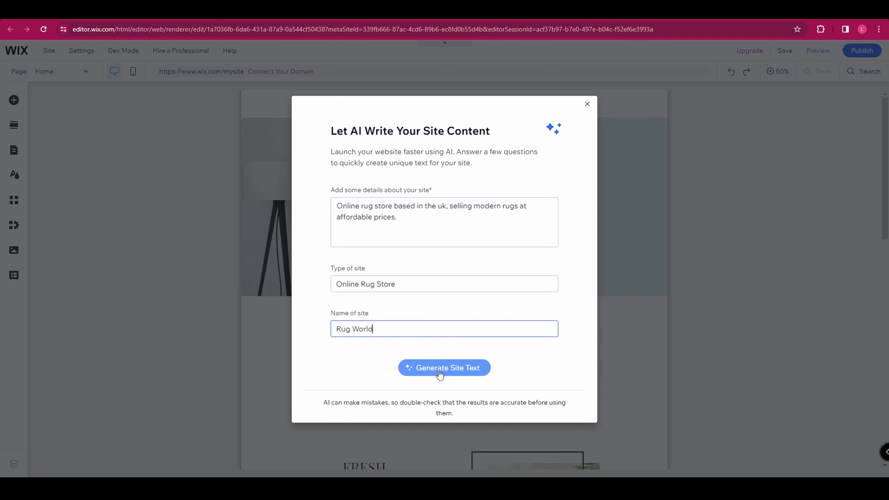
click(440, 373)
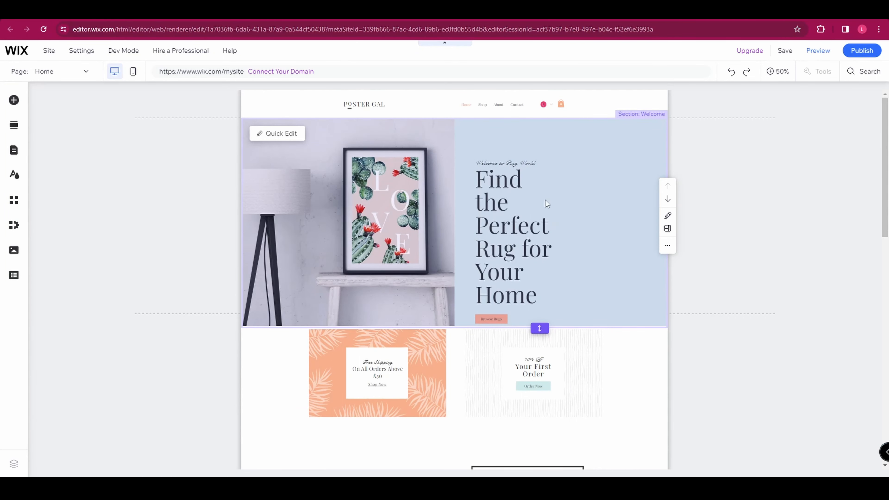
Examine the generated text throughout the Home page, viewing its sections at 100% zoom.
scroll(519, 282, down, 10)
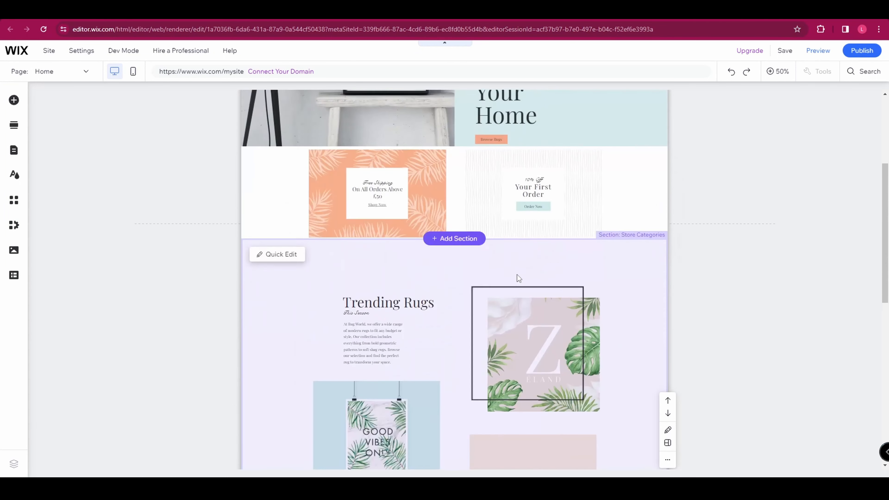
key(ctrl+plus)
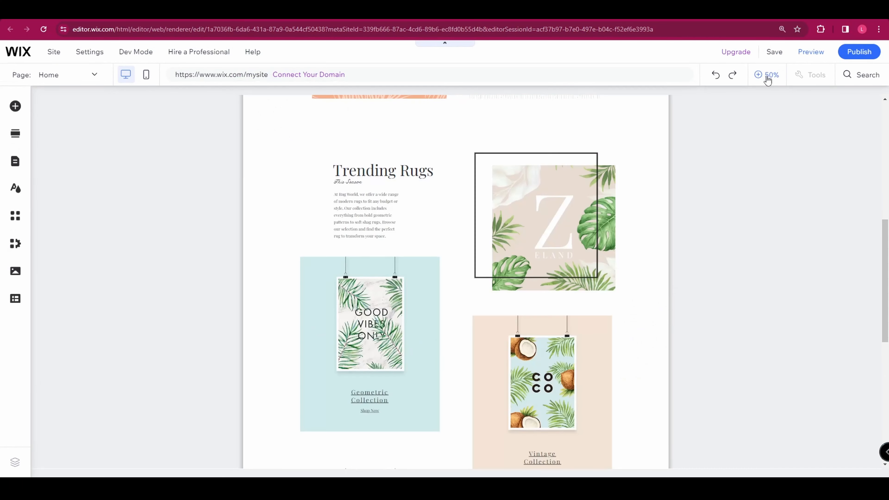
click(775, 71)
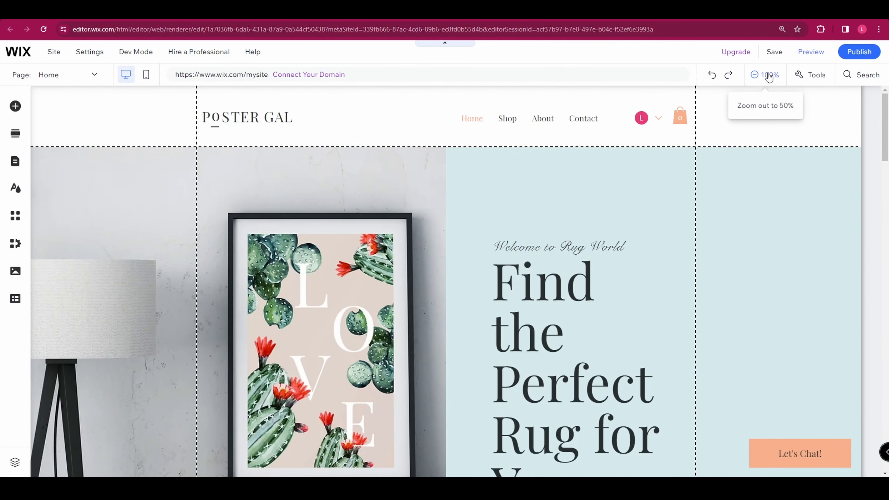
scroll(489, 251, down, 5)
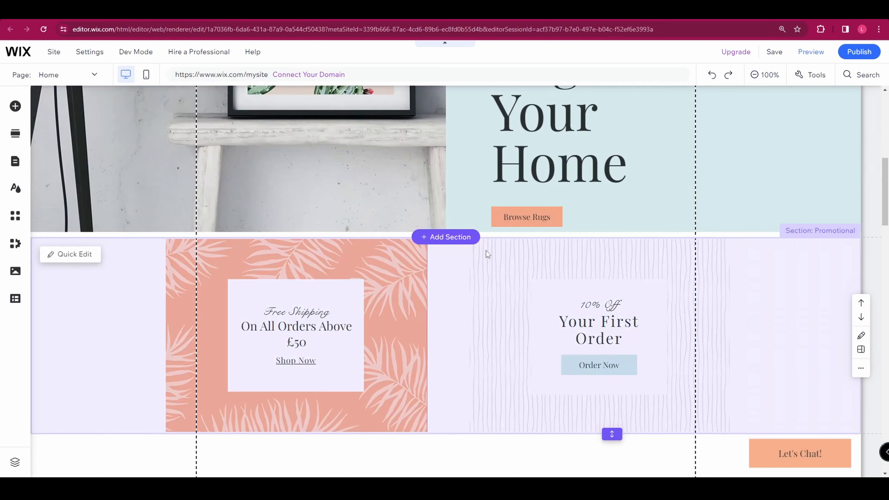
scroll(486, 250, down, 5)
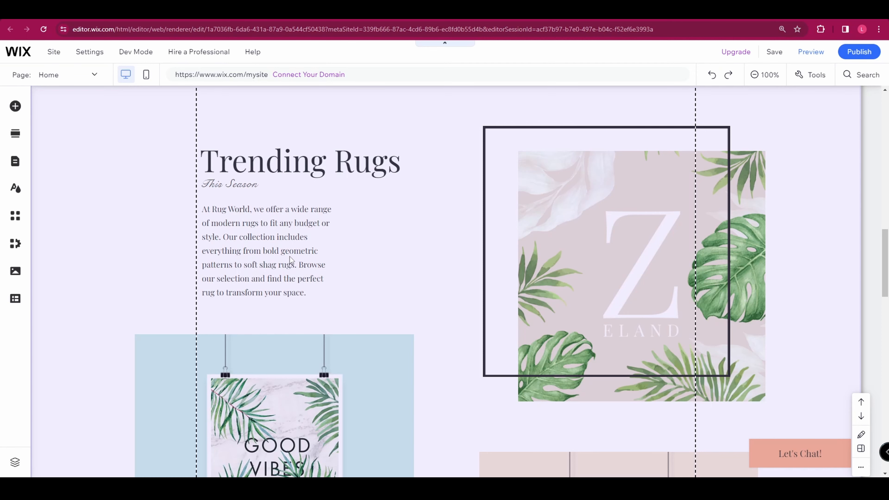
scroll(290, 248, down, 15)
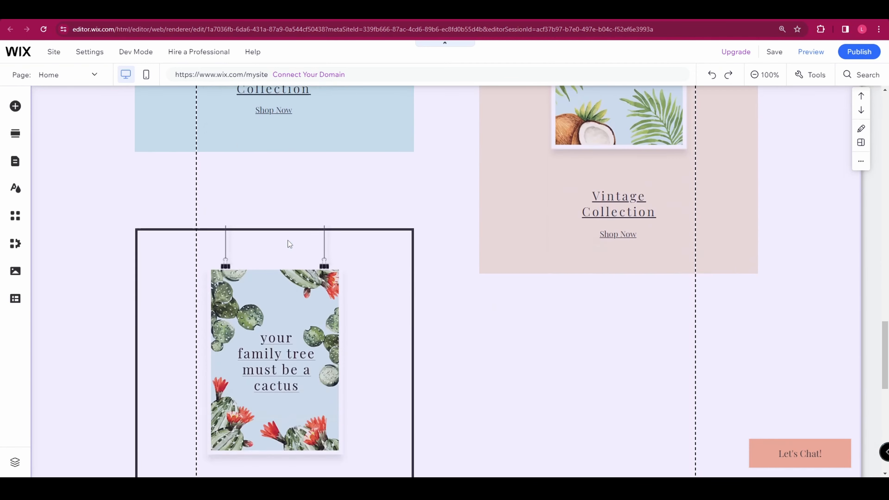
scroll(287, 239, down, 6)
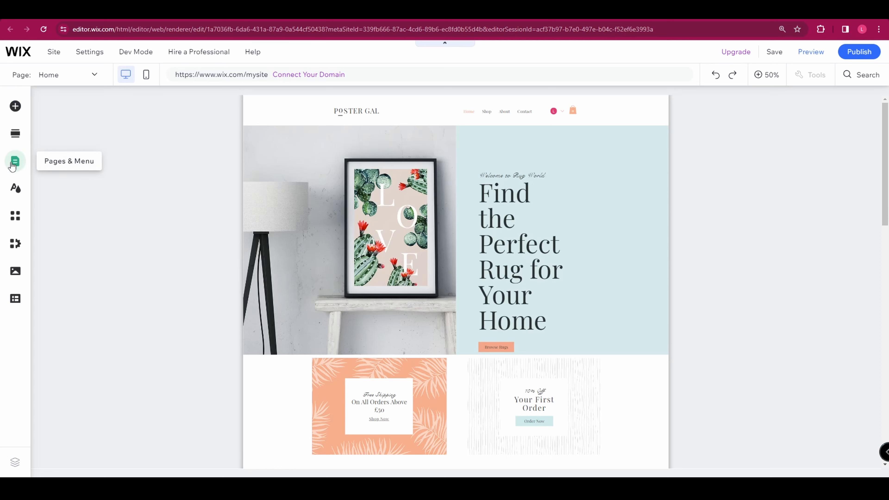
Open the site design's list of featured themes.
click(16, 189)
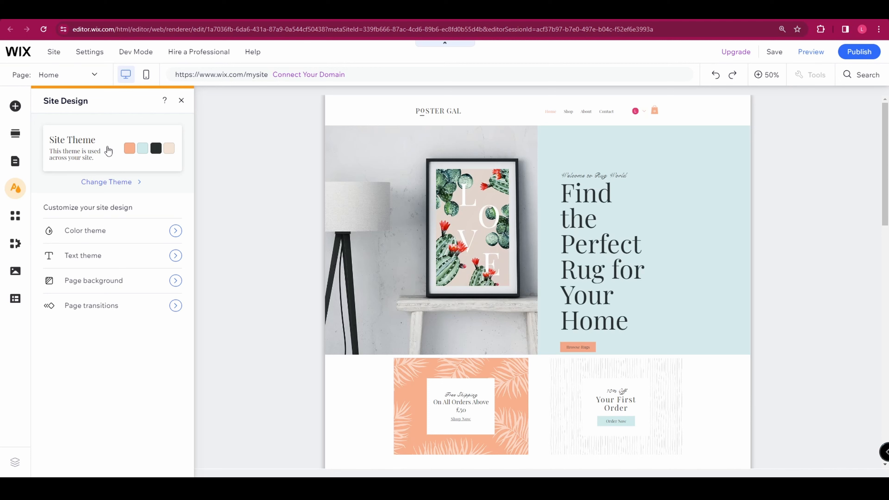
click(106, 184)
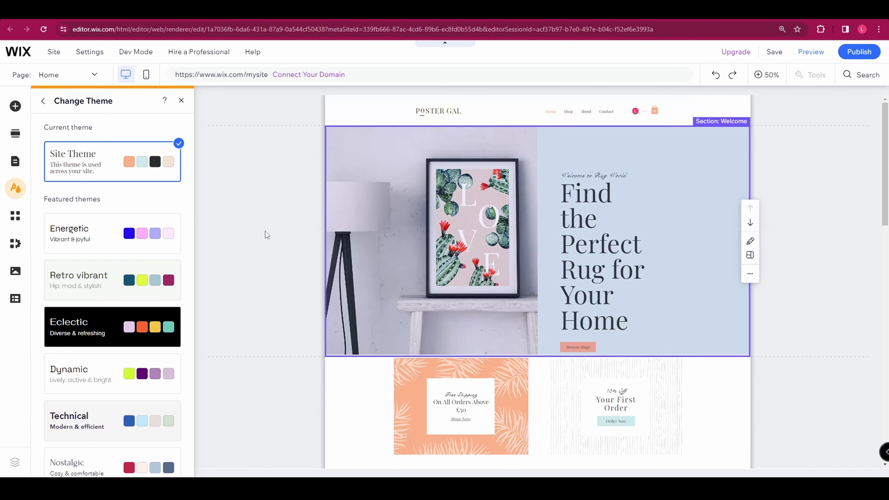
Try the Energetic, Eclectic, Dynamic, Technical, Nostalgic, Natural and Savvy themes on the site in turn.
click(83, 246)
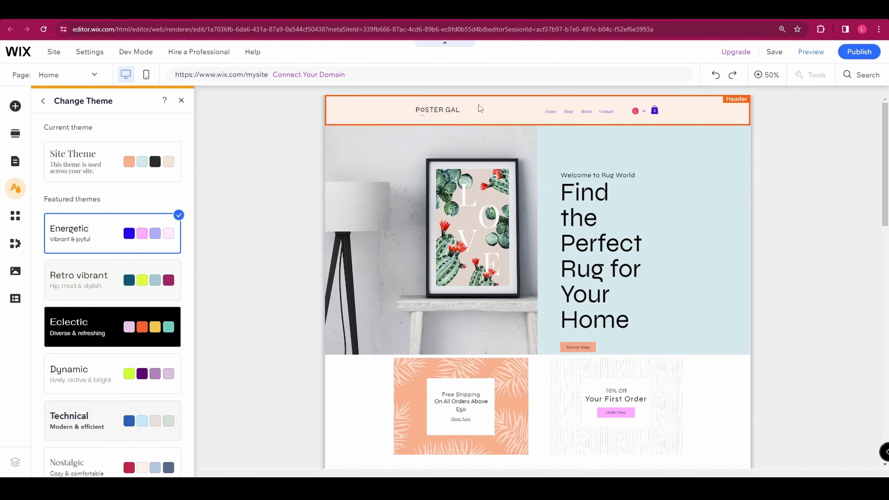
scroll(105, 315, down, 3)
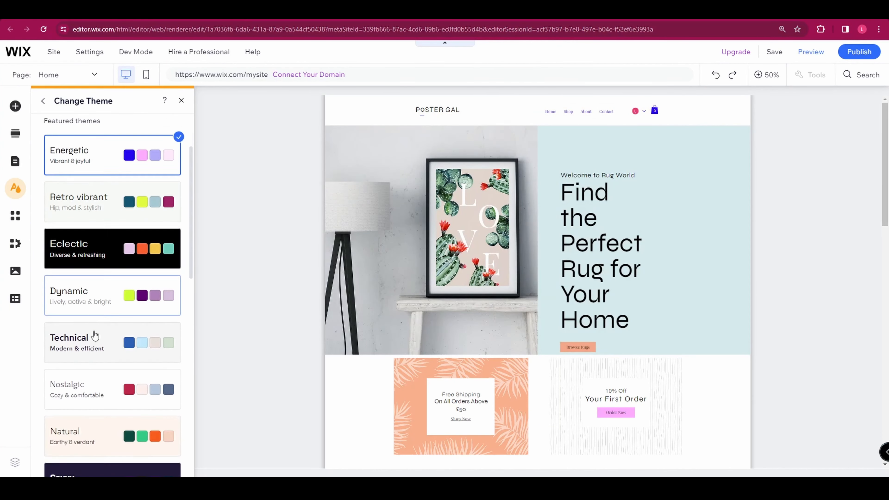
click(103, 241)
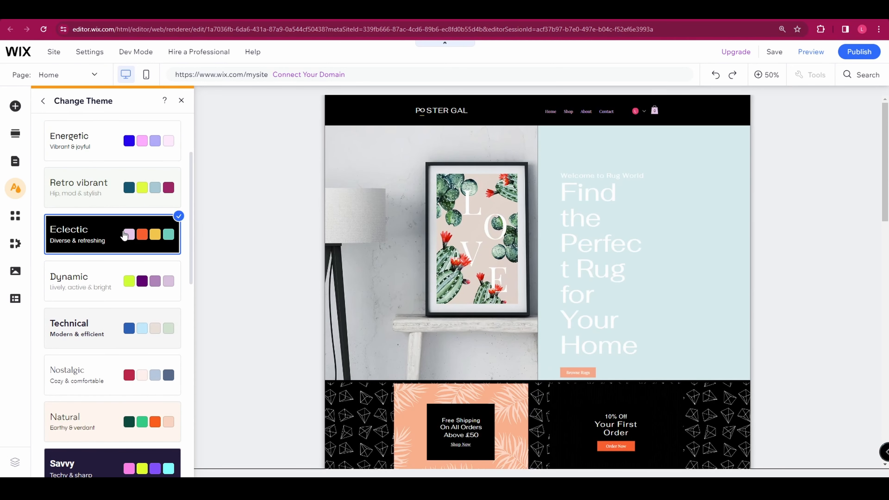
click(105, 285)
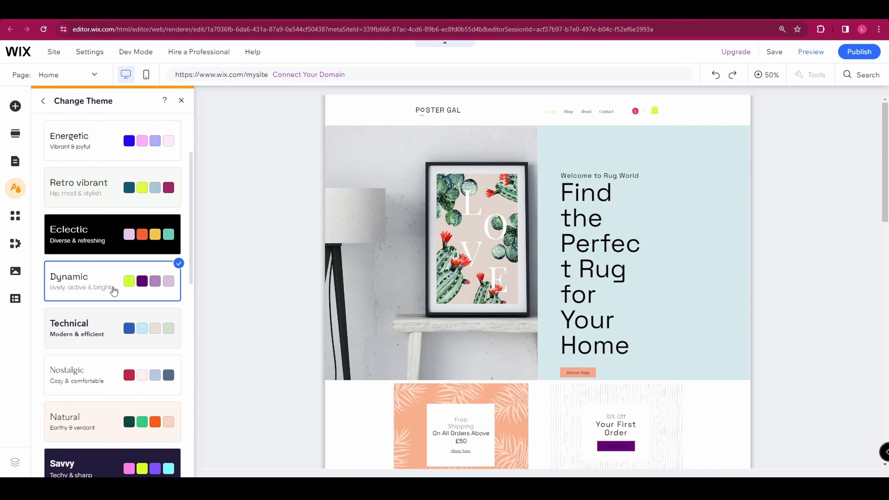
click(106, 335)
click(95, 370)
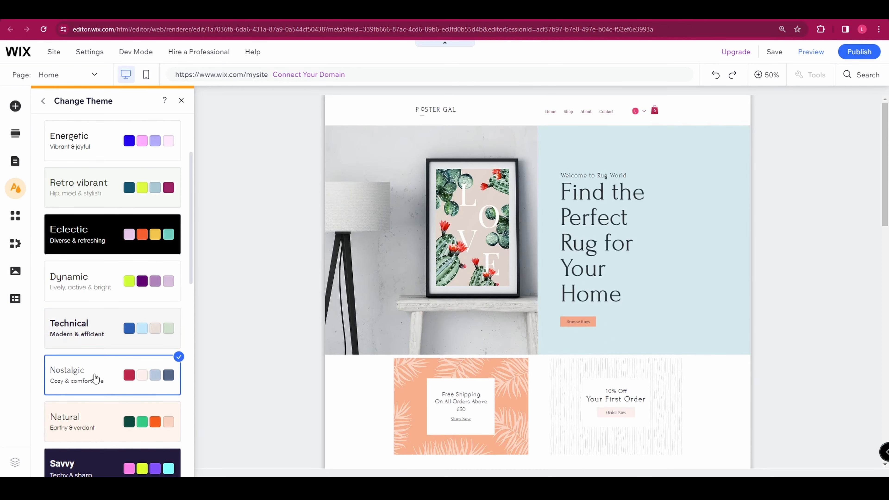
scroll(98, 325, down, 4)
click(96, 288)
click(99, 327)
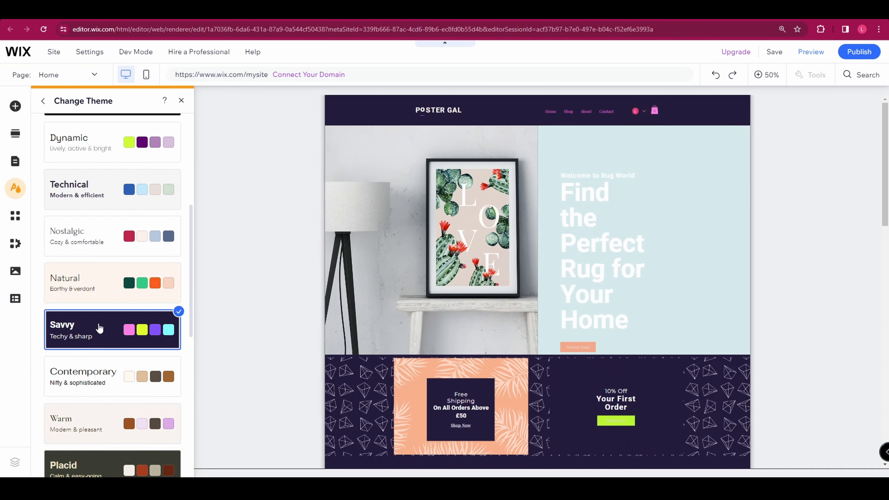
Try the Bohemian theme on the site and switch to the Mature theme.
scroll(99, 327, down, 3)
scroll(105, 328, down, 4)
click(88, 314)
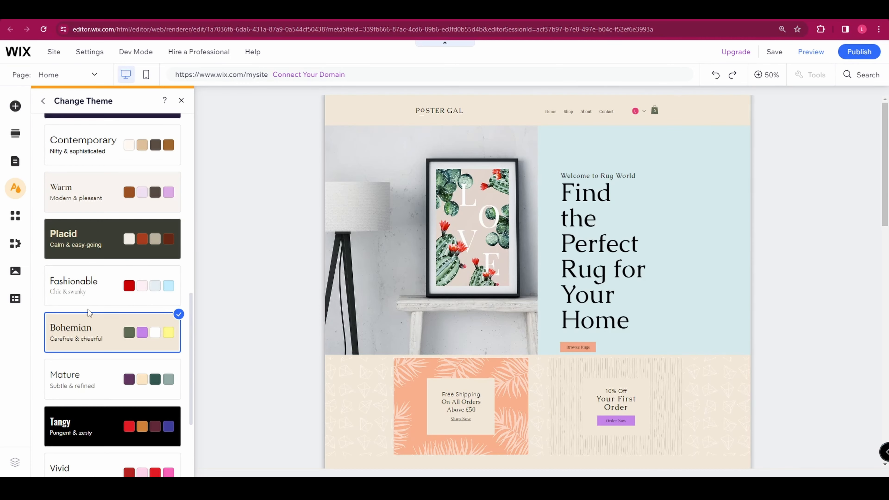
click(106, 375)
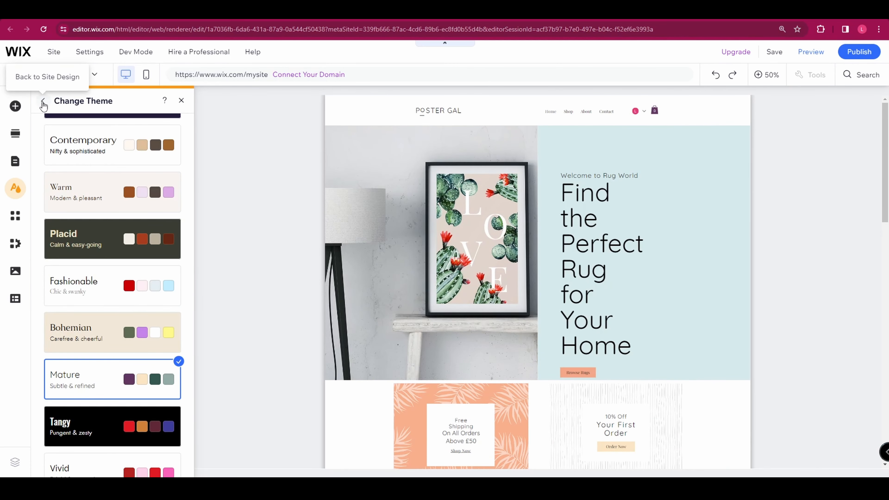
Open the site's color theme for customization.
click(43, 101)
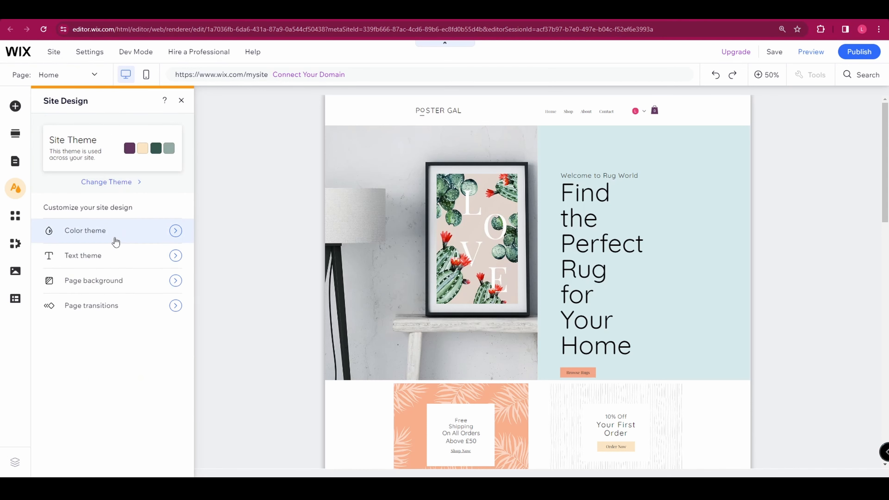
click(98, 230)
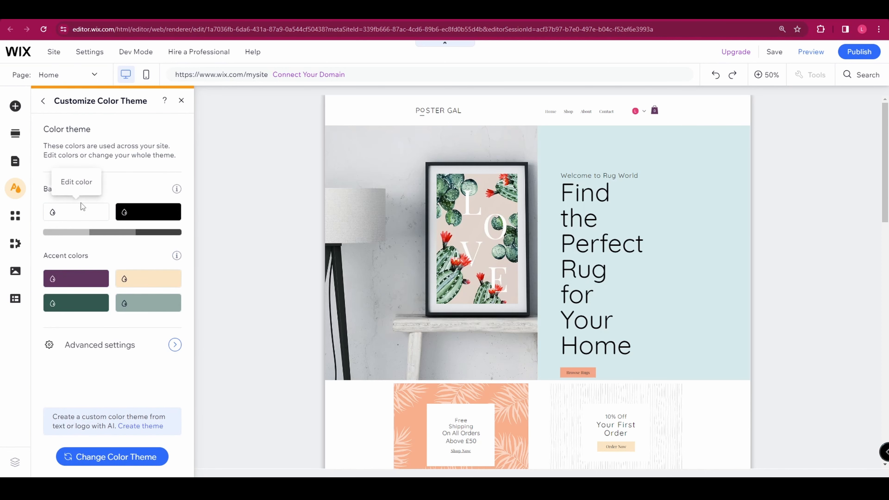
Try reddish shades for the white base color and apply #FFFFFF.
click(70, 212)
click(152, 210)
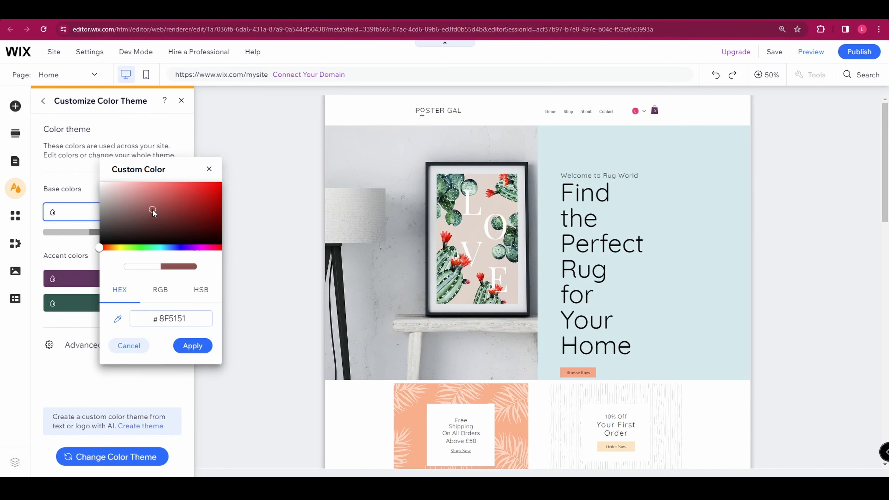
click(186, 196)
drag(192, 196, 80, 176)
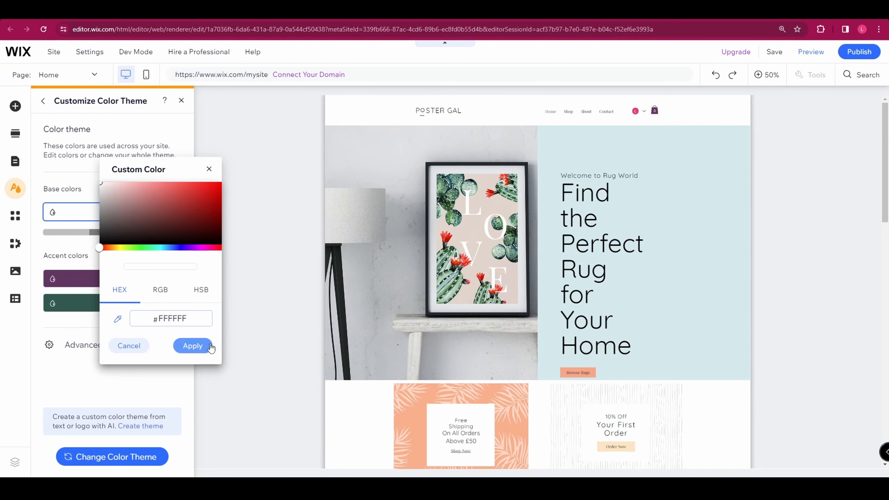
click(192, 345)
Try red #BF1A1A in place of the black base color and apply #000000.
click(144, 209)
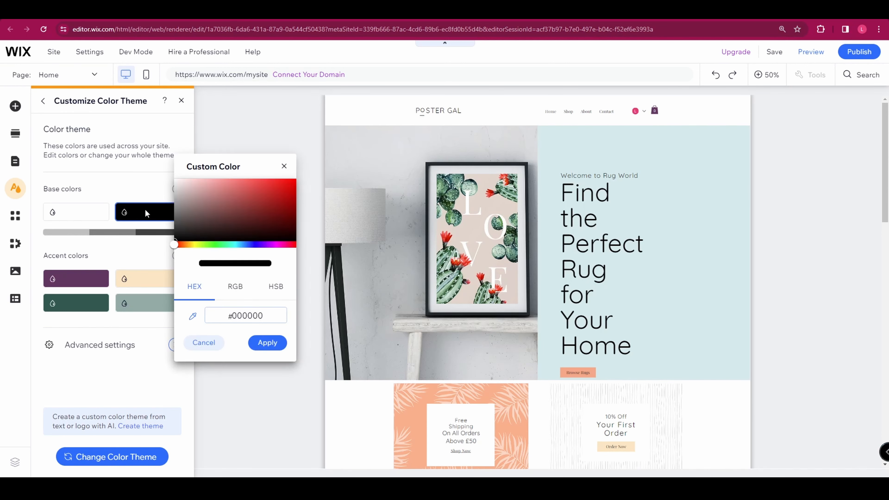
click(213, 206)
click(279, 194)
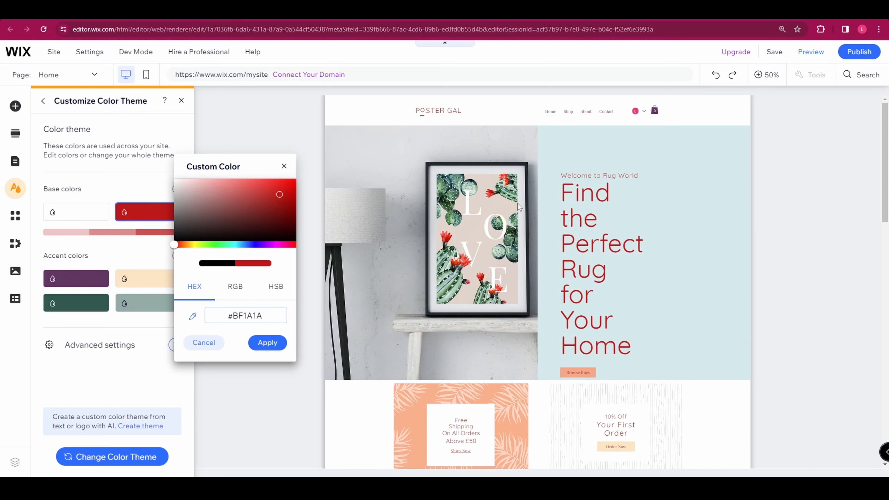
drag(254, 212, 179, 245)
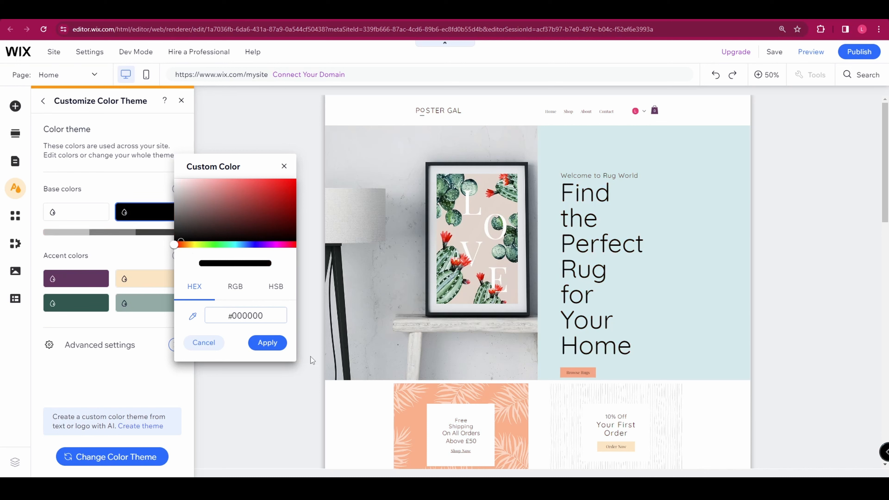
click(263, 343)
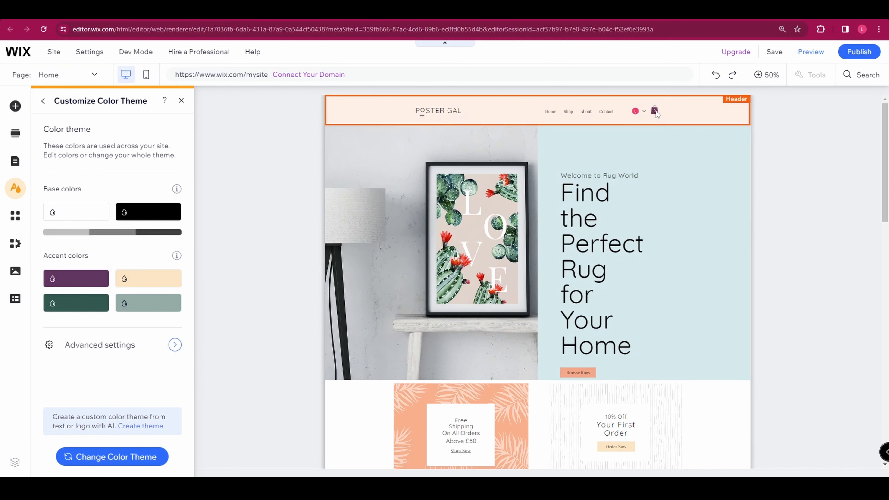
Change the purple accent color of the site theme to teal #2C999A.
scroll(657, 112, down, 15)
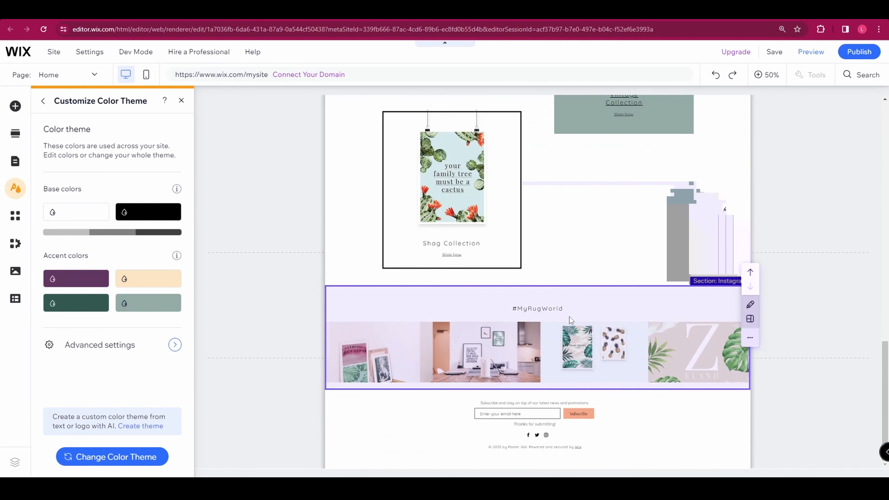
scroll(434, 301, up, 10)
scroll(439, 293, up, 5)
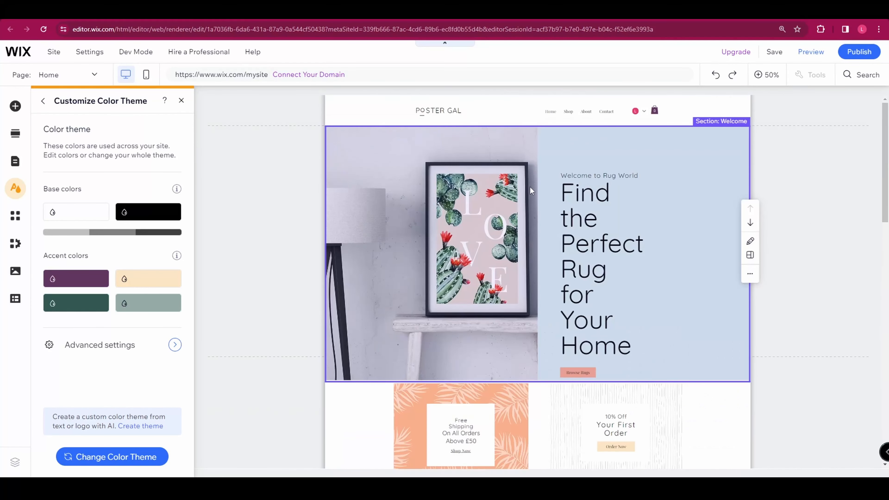
click(105, 278)
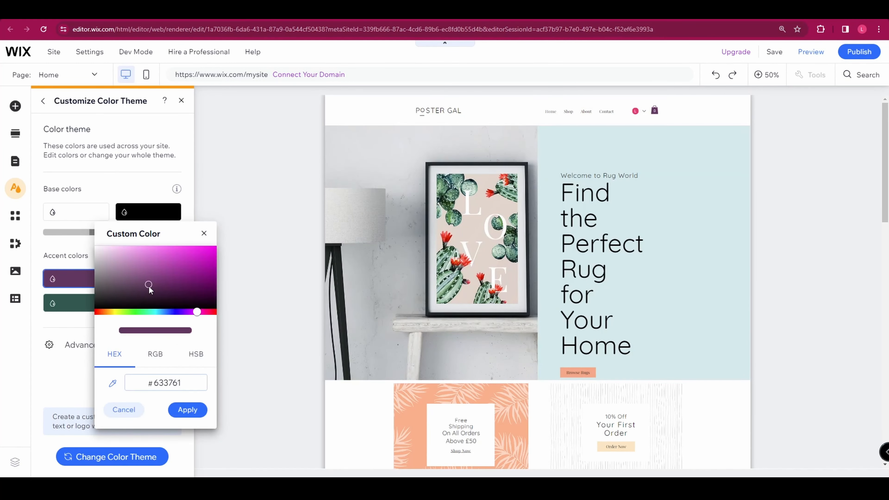
drag(149, 286, 181, 270)
click(155, 312)
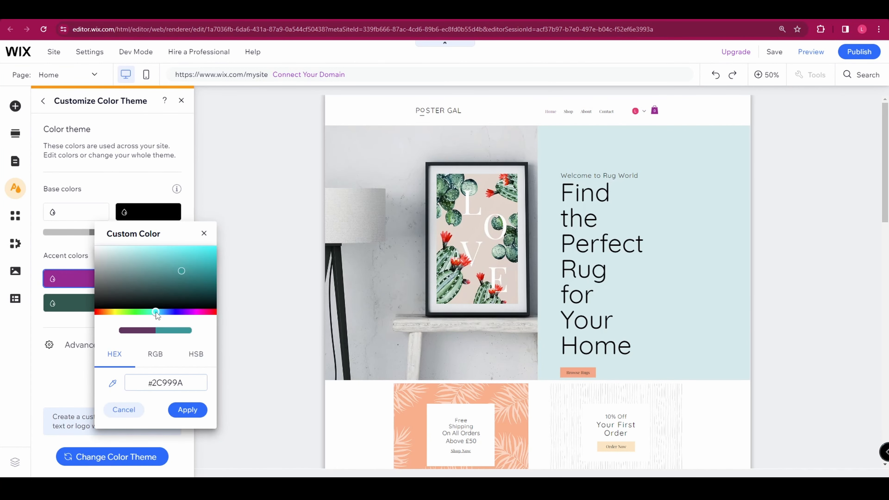
click(191, 416)
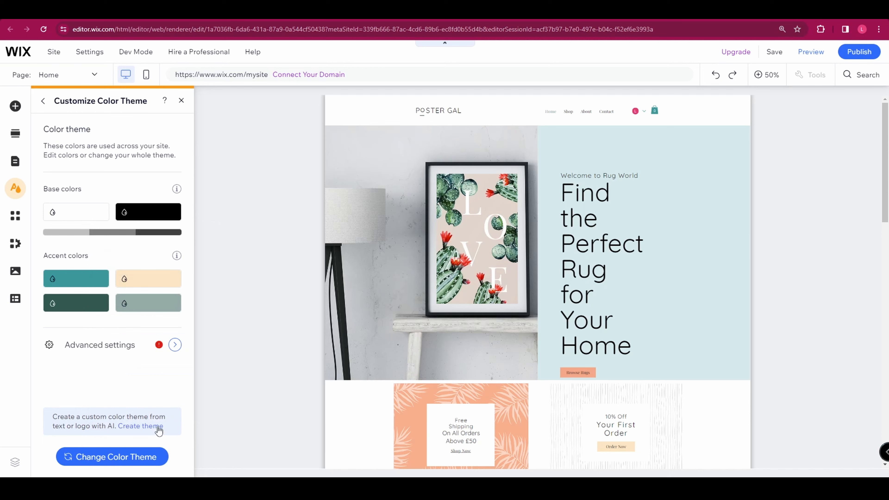
Set the text theme's heading font to Roboto Bold and its paragraph font to Roboto Thin.
click(43, 101)
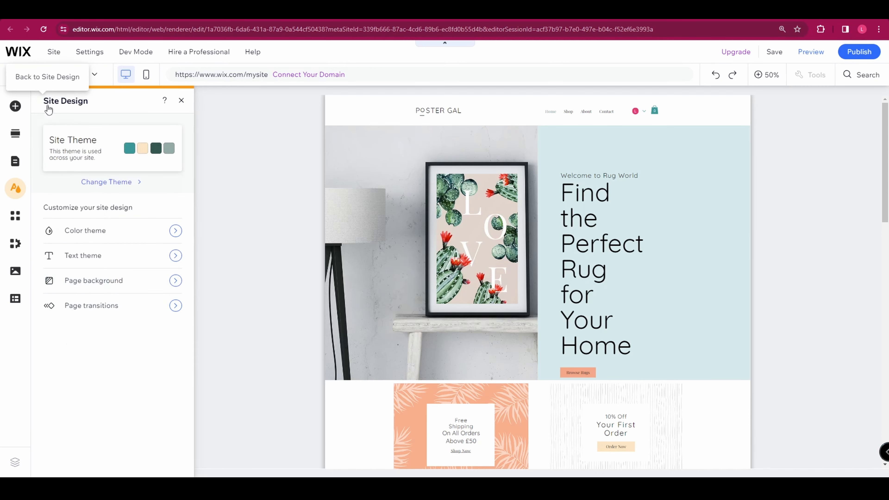
click(83, 254)
click(108, 220)
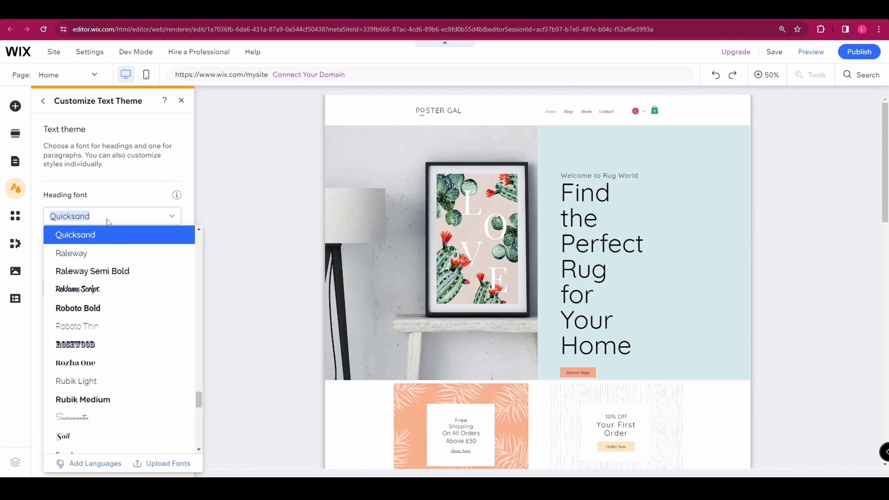
click(90, 311)
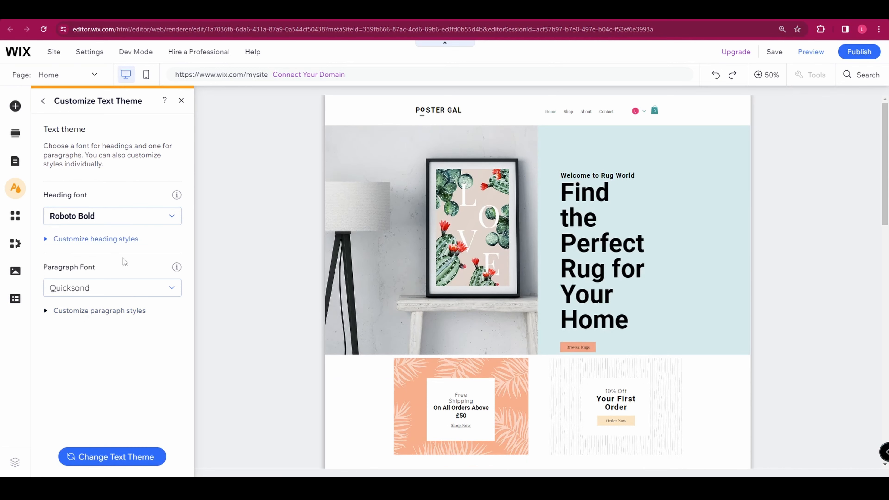
click(95, 288)
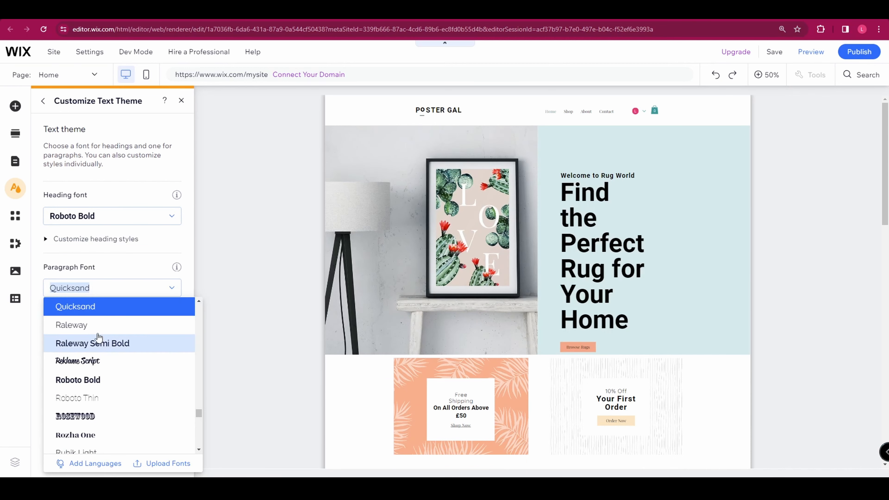
click(101, 401)
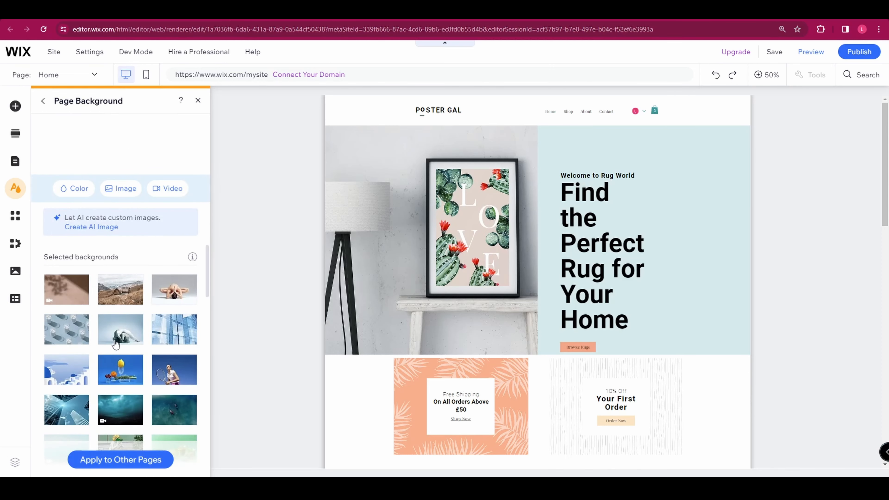
Try the mountain cabin and blue fruit images as the Home page background, check the video option, and set the background to white.
click(120, 292)
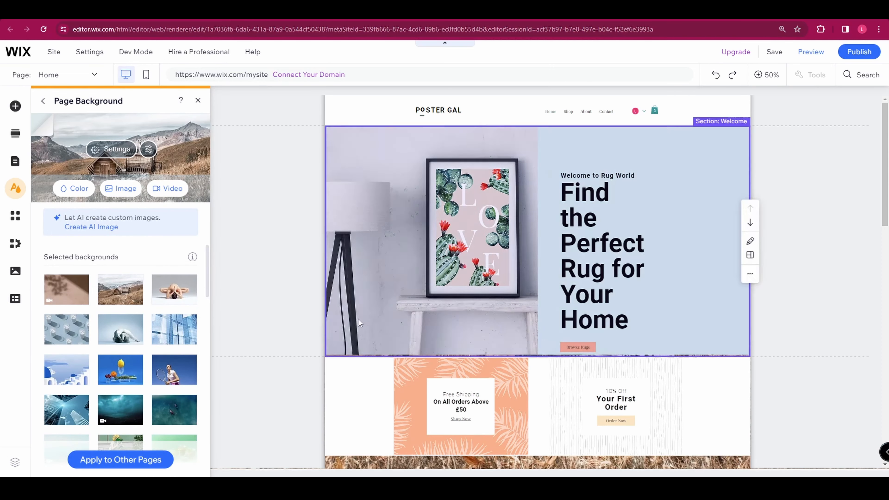
scroll(385, 322, down, 6)
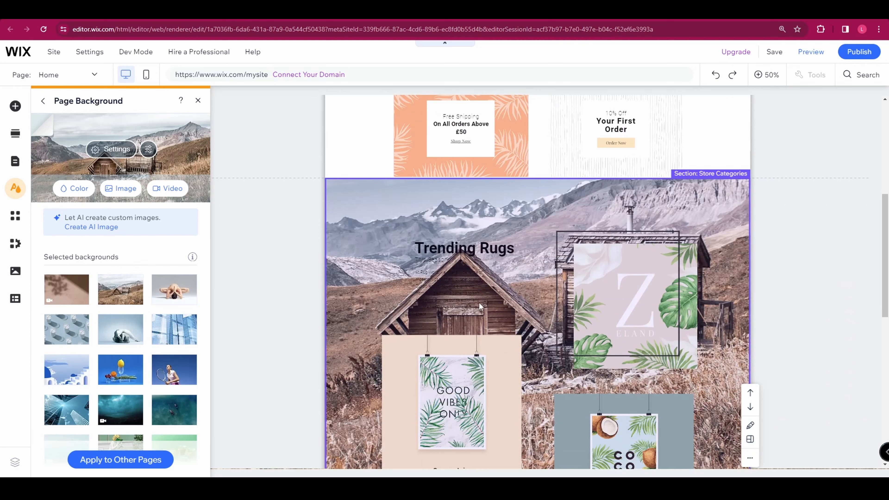
click(128, 376)
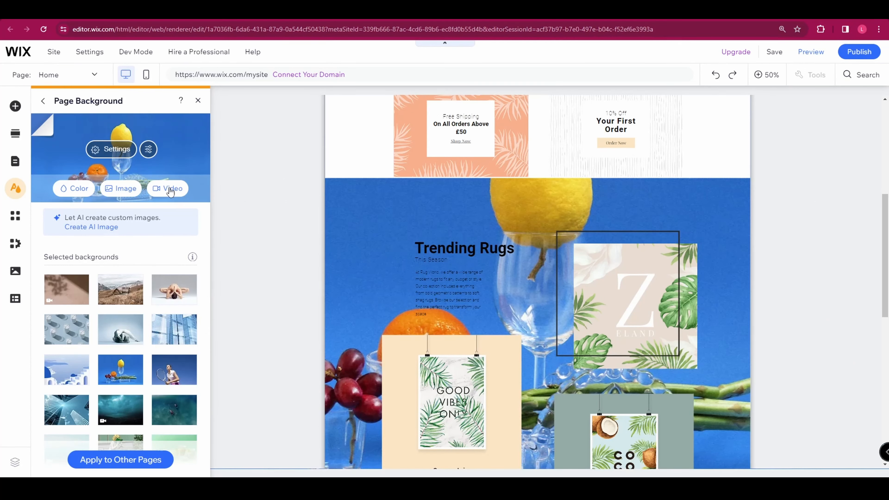
click(169, 189)
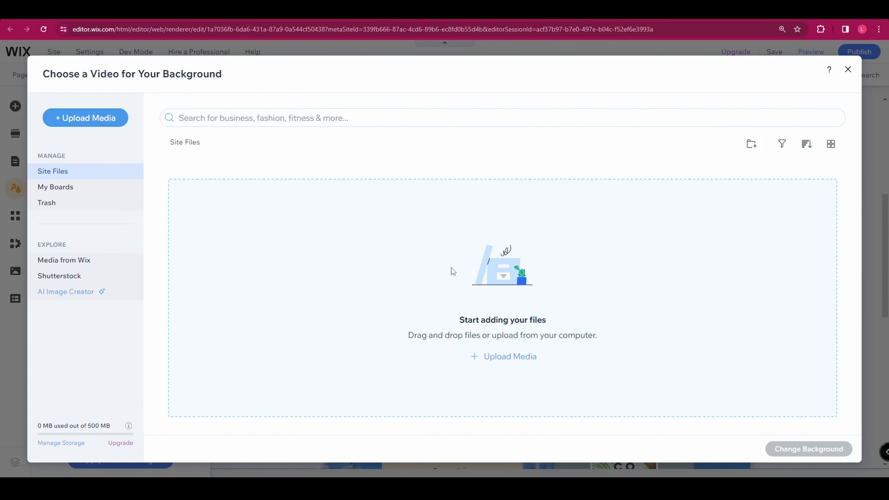
click(848, 70)
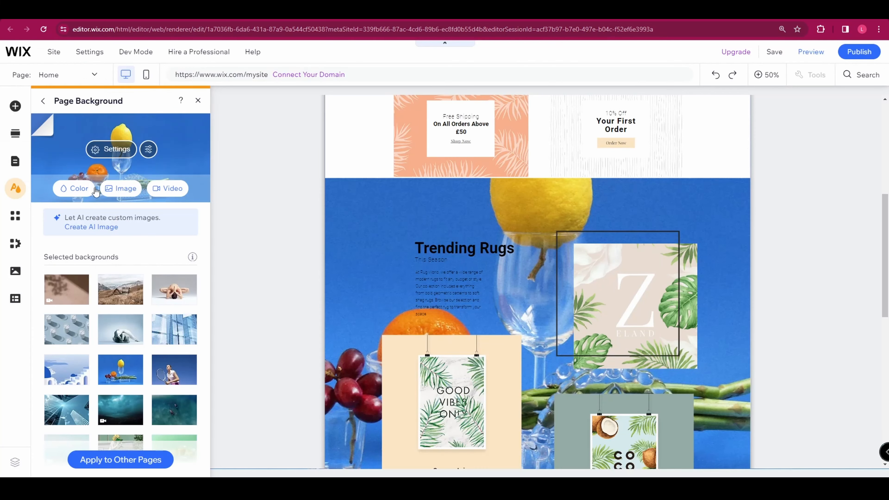
click(73, 191)
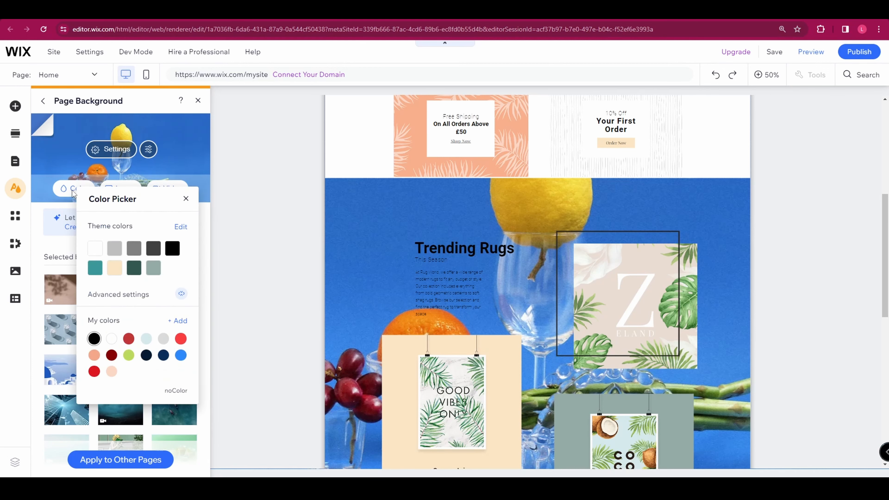
click(94, 248)
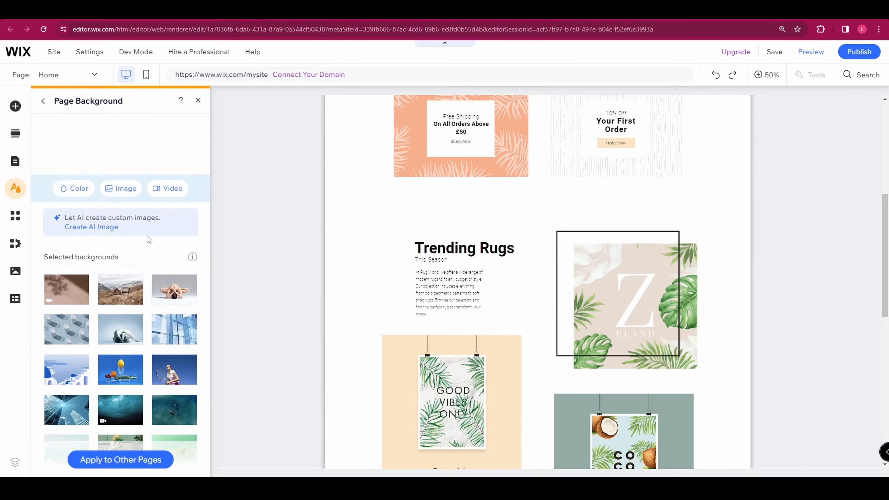
Try the Vertical, Out-in and Cross fade page transitions and set the page transition to None.
click(42, 104)
click(111, 310)
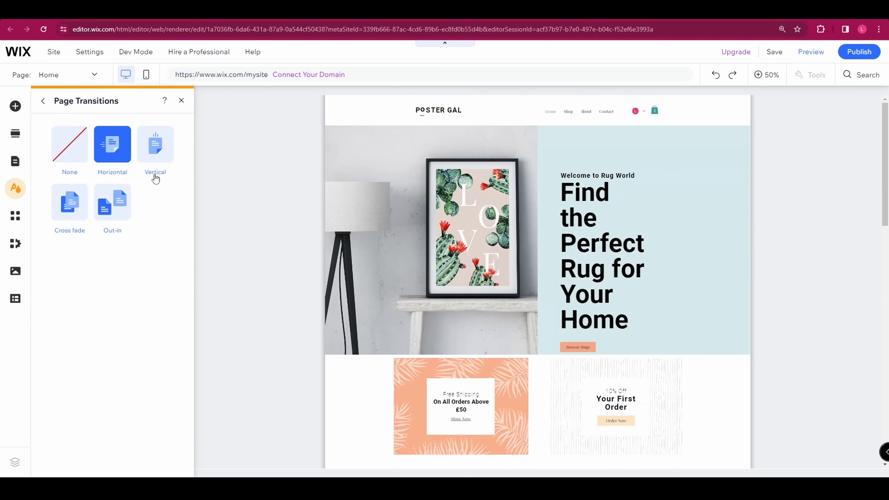
click(153, 149)
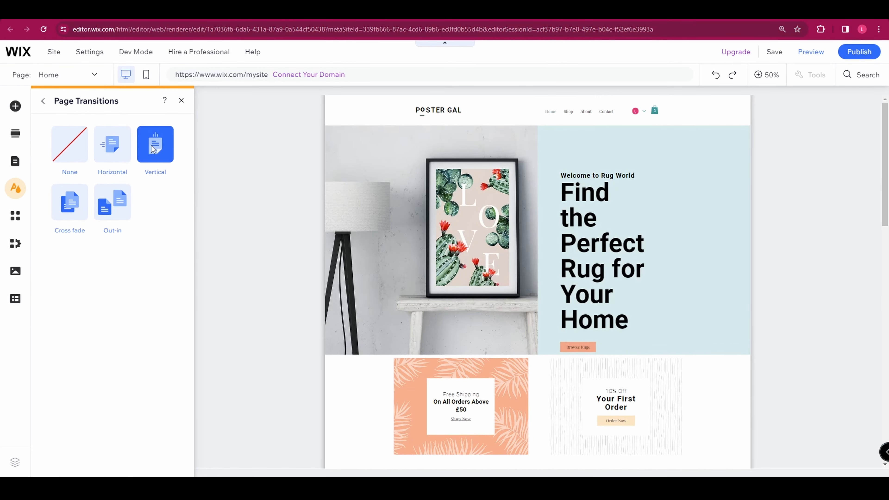
click(128, 206)
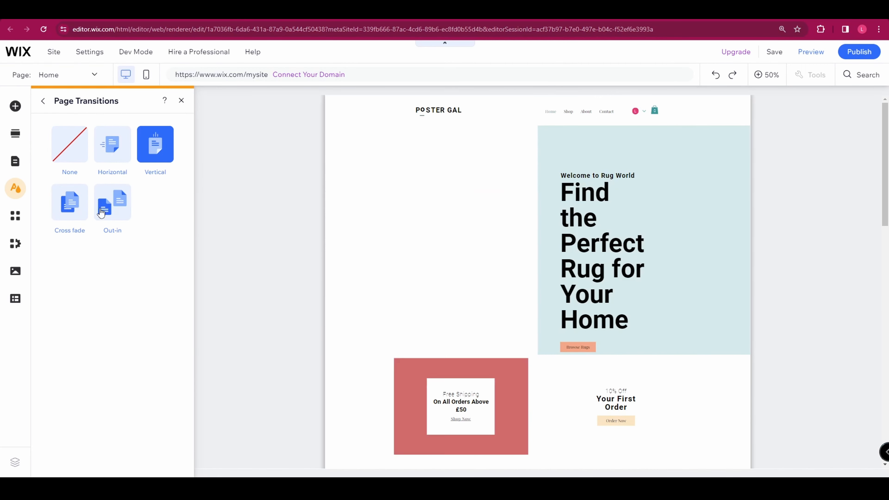
click(69, 202)
click(69, 144)
click(44, 101)
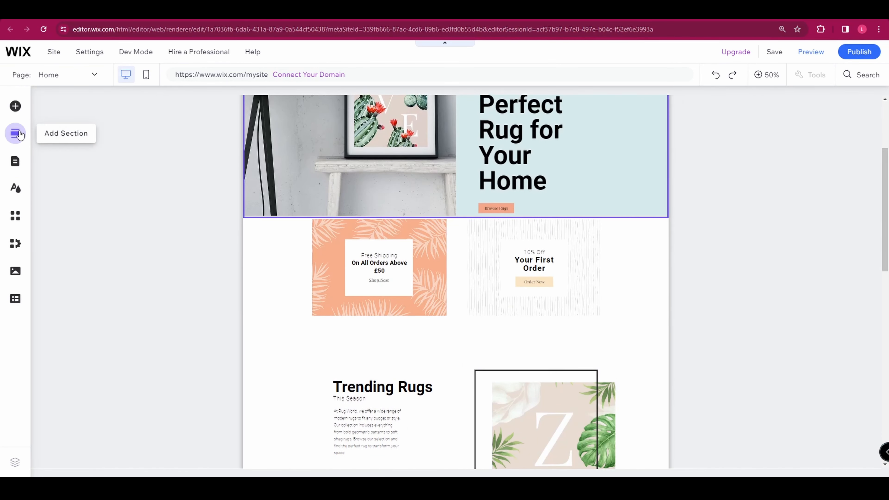
Add the View Gallery section template directly below the Welcome section on the Home page.
click(15, 106)
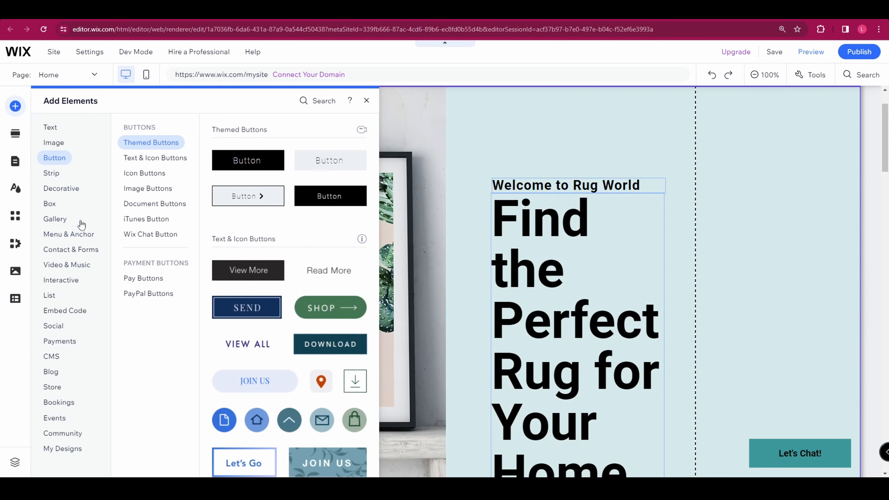
click(14, 140)
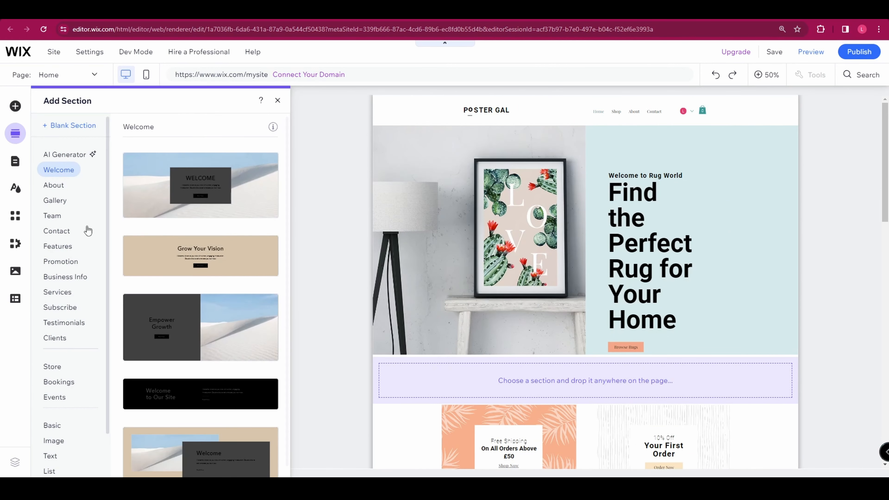
click(56, 200)
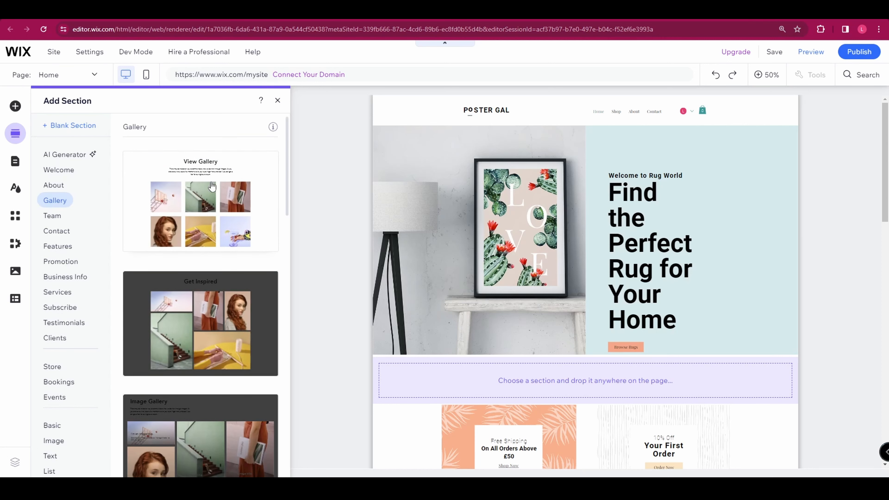
drag(199, 195, 624, 376)
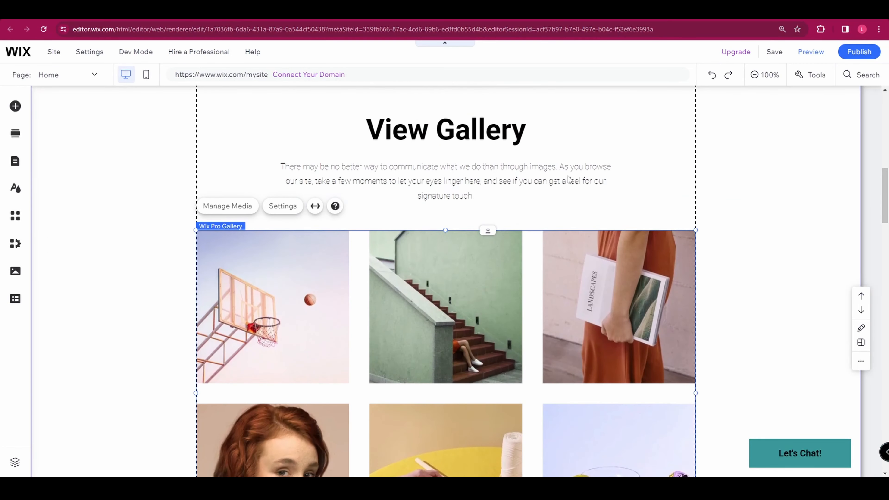
Change the title of the View Gallery section on the Home page to "Our Rugs".
click(753, 76)
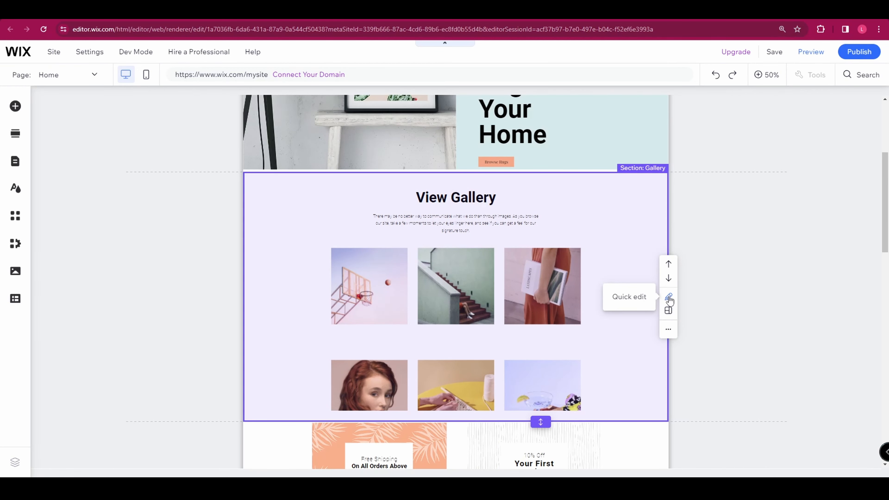
click(668, 297)
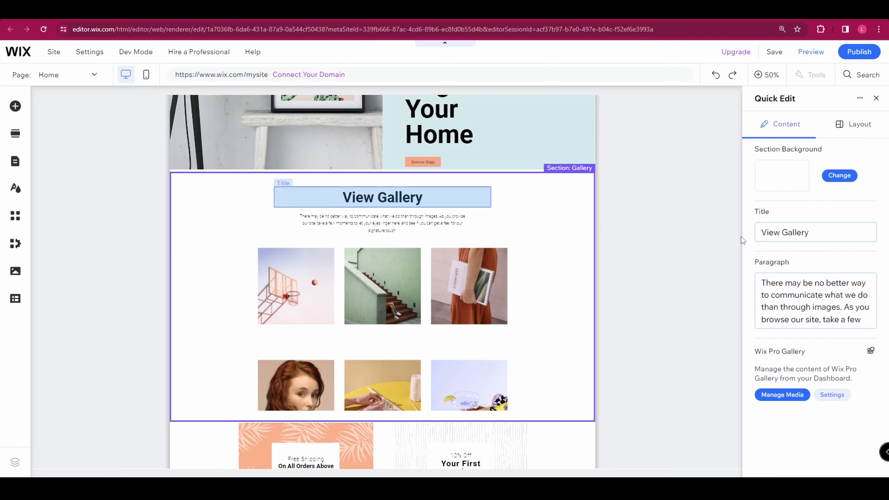
click(805, 237)
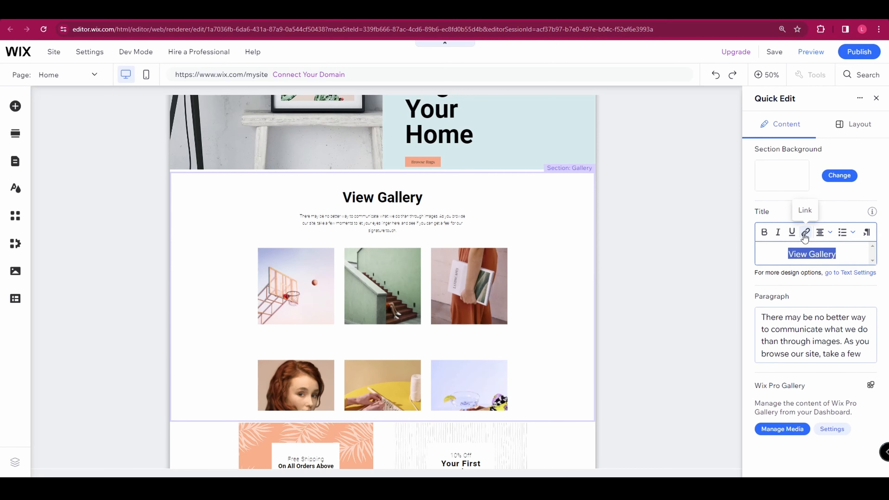
text(Our )
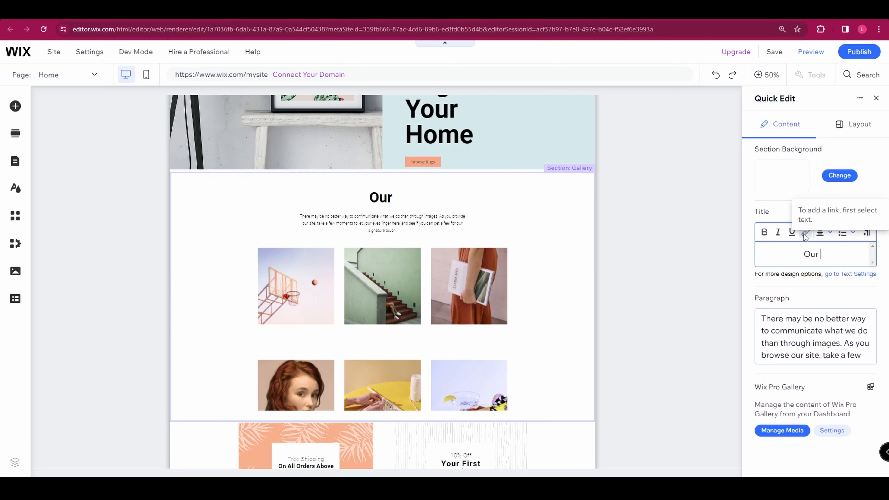
text(Rugs)
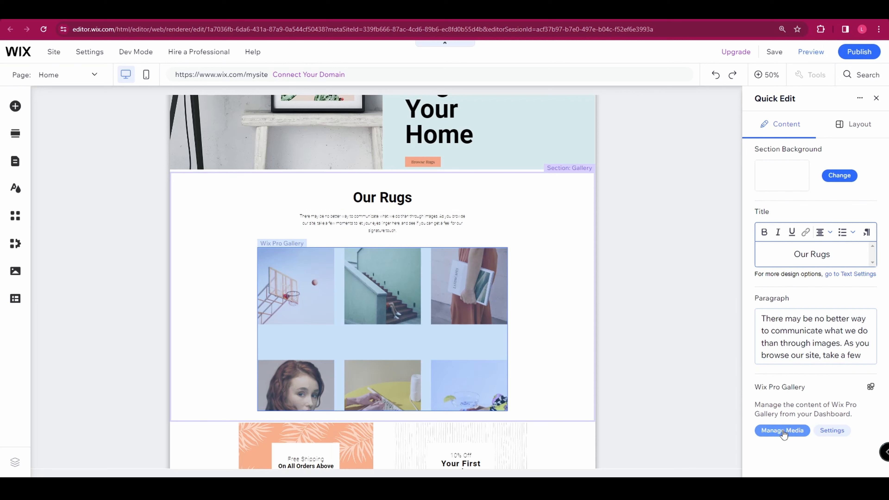
Inspect the Our Rugs gallery's media organizer, and close it and the section's quick editing without changing any images.
click(782, 431)
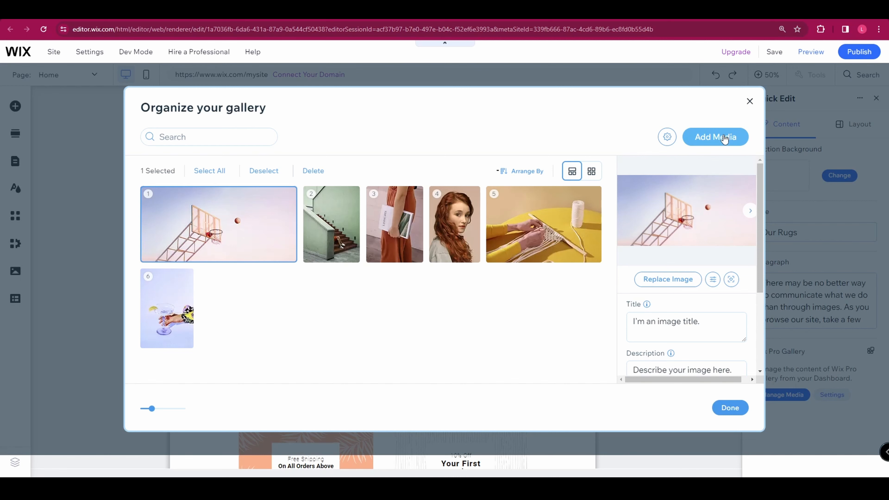
click(750, 104)
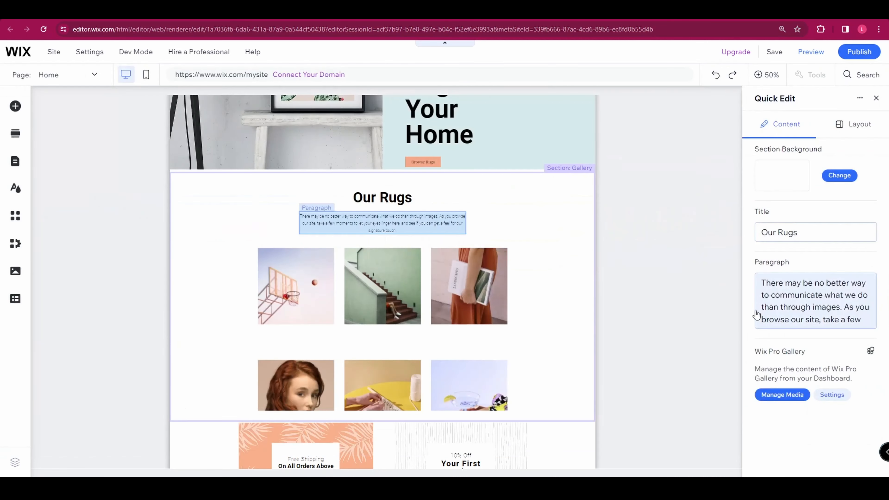
click(632, 340)
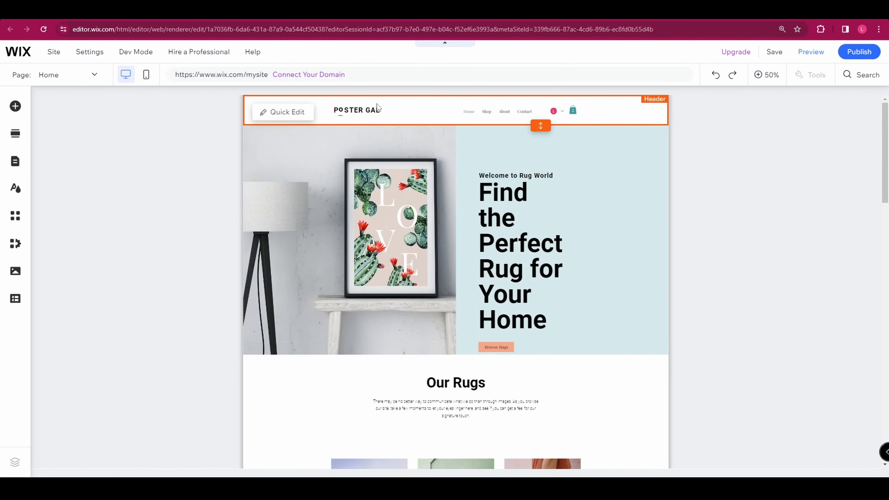
Examine the editable content of the Home page header and the Welcome section, and close quick editing.
click(287, 114)
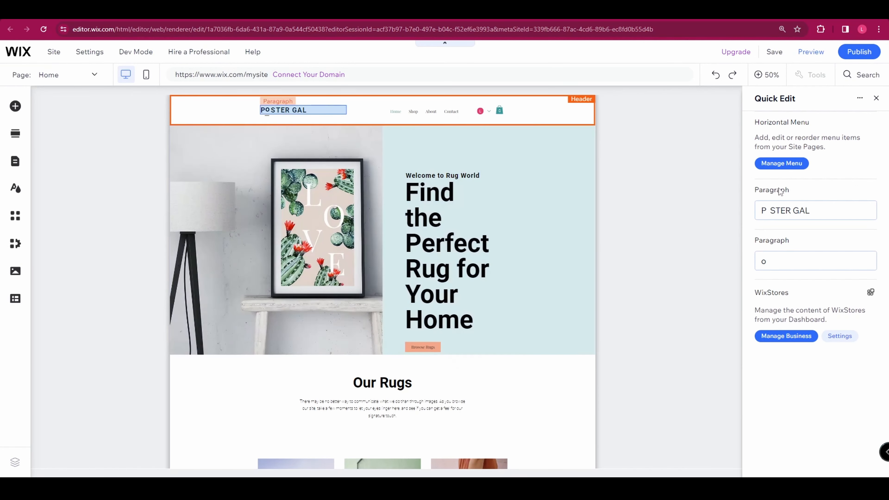
triple_click(788, 232)
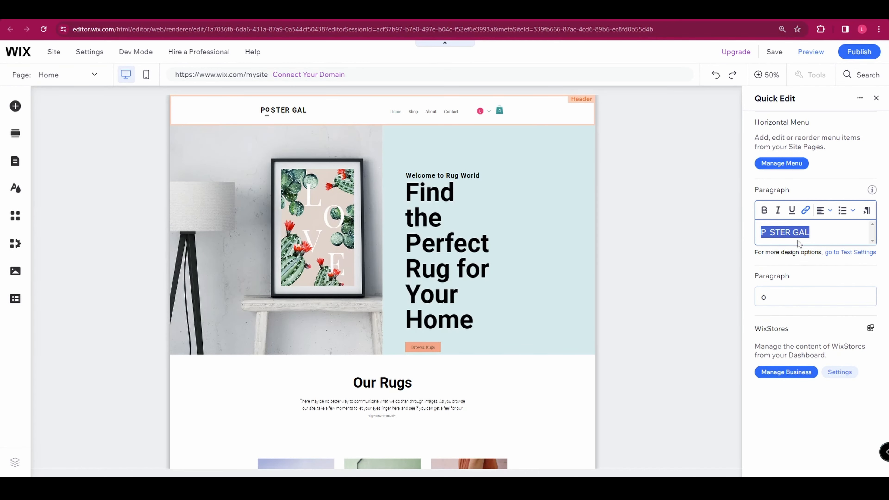
click(575, 188)
click(284, 143)
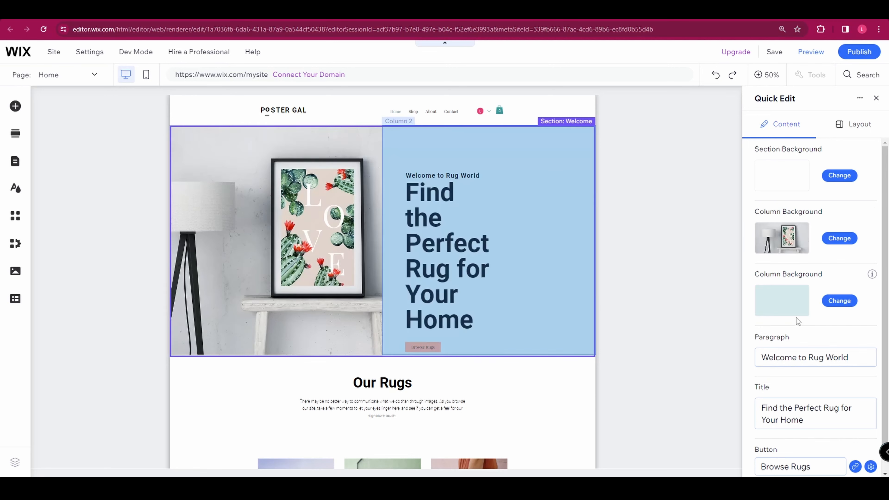
scroll(803, 323, down, 1)
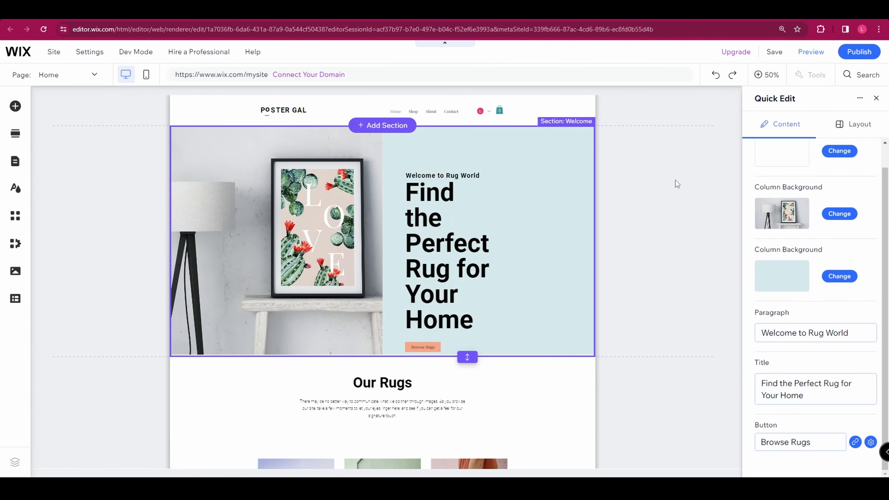
click(875, 98)
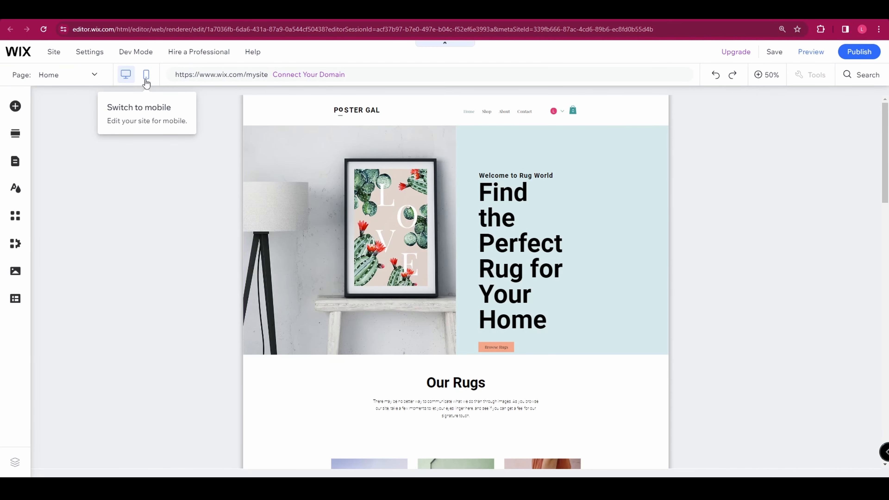
Start the mobile site setup and set the mobile header's scroll behavior to Fixed.
click(144, 76)
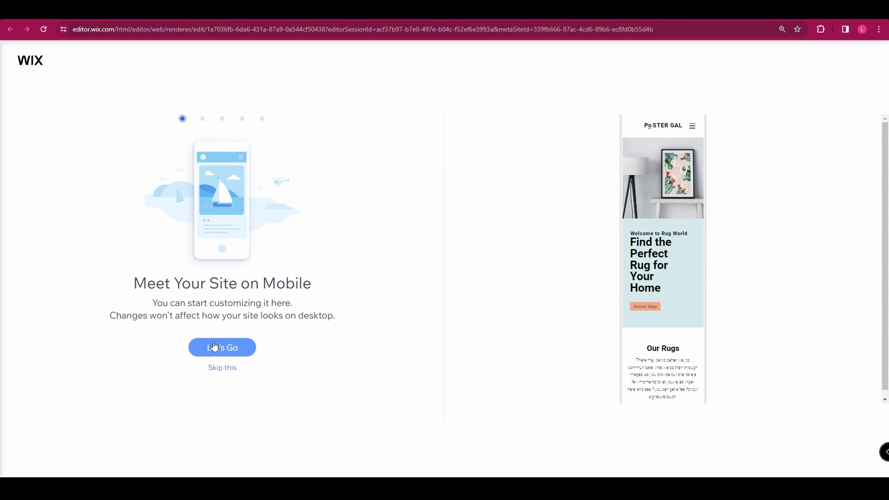
click(217, 351)
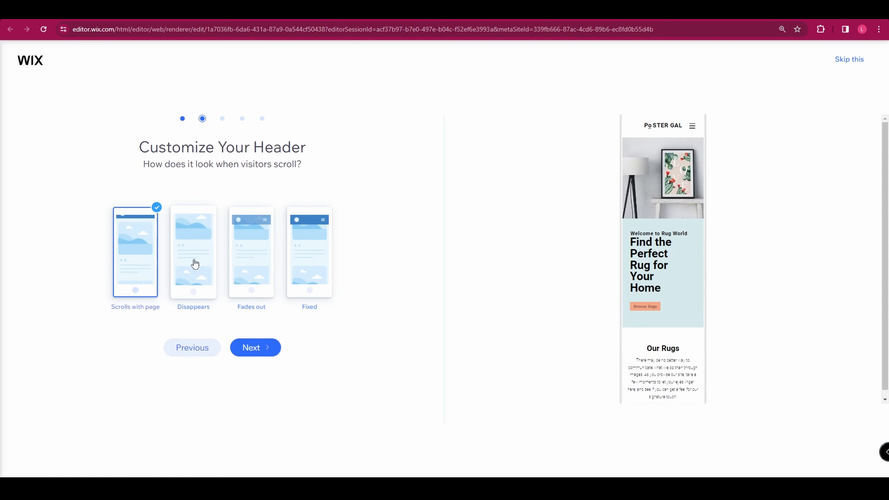
click(309, 261)
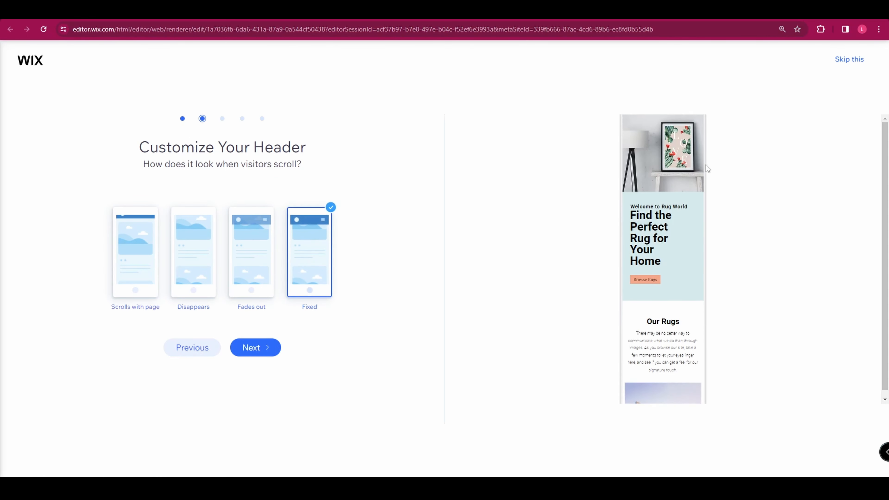
click(255, 347)
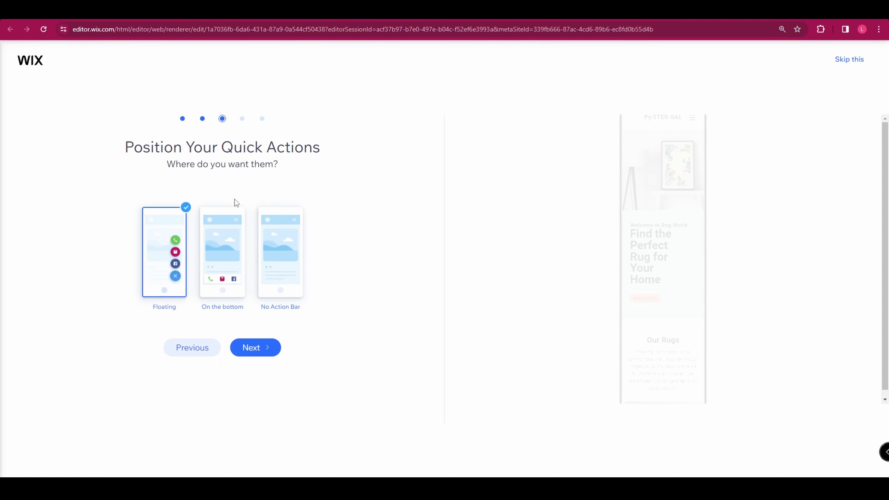
Set the mobile quick actions to No Action Bar and accept Yes for the Back to Top button.
click(285, 263)
click(248, 349)
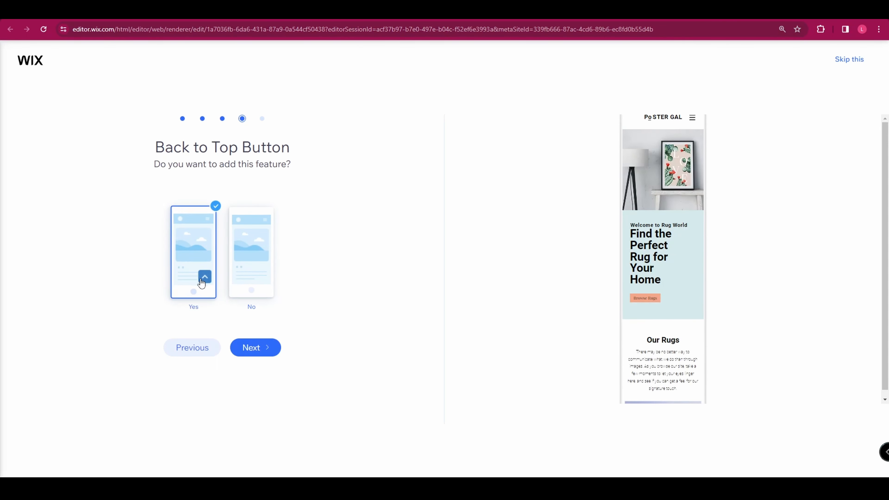
click(258, 357)
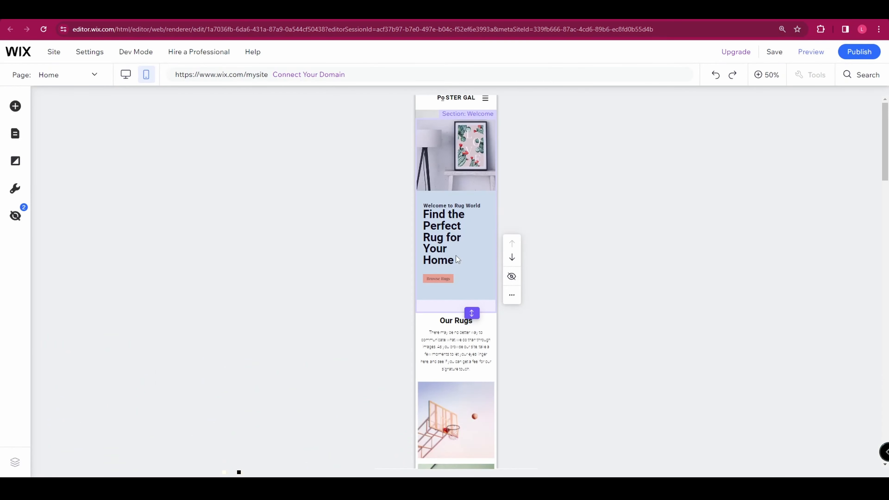
Review the mobile layout of the Home page and its gallery, and return to the desktop version.
scroll(455, 255, down, 10)
scroll(438, 238, up, 15)
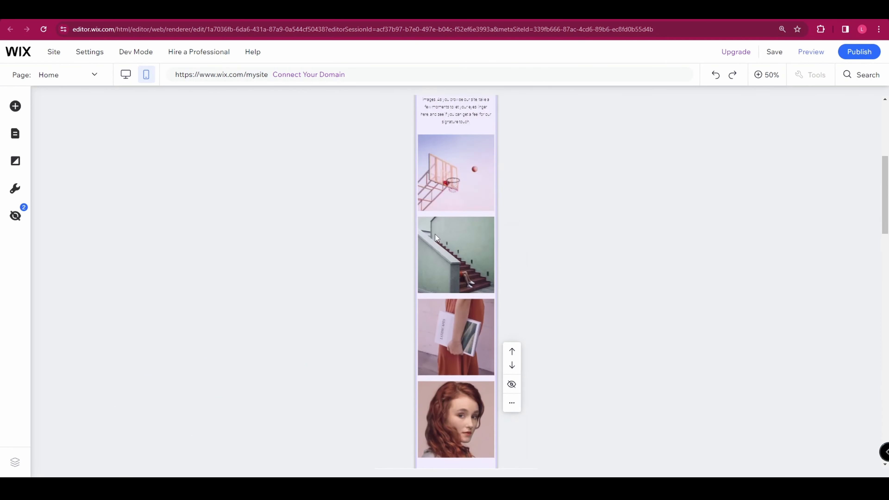
click(126, 79)
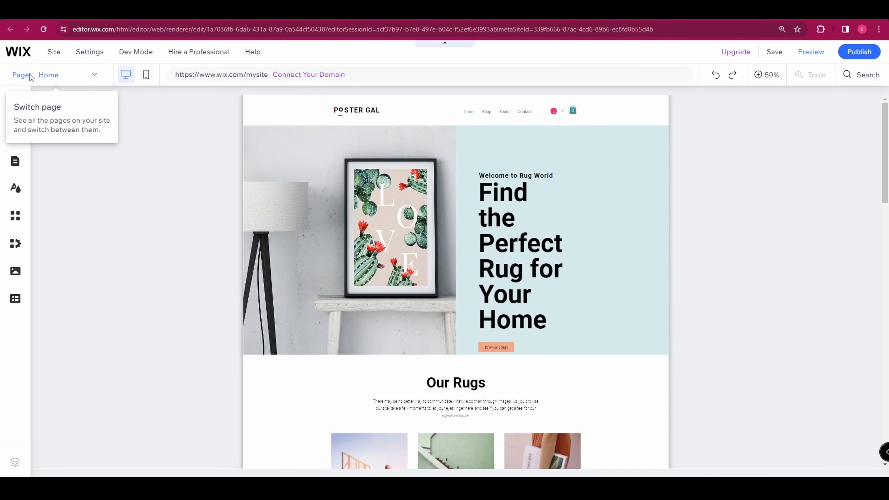
Open the site's About page in the desktop editor.
click(53, 77)
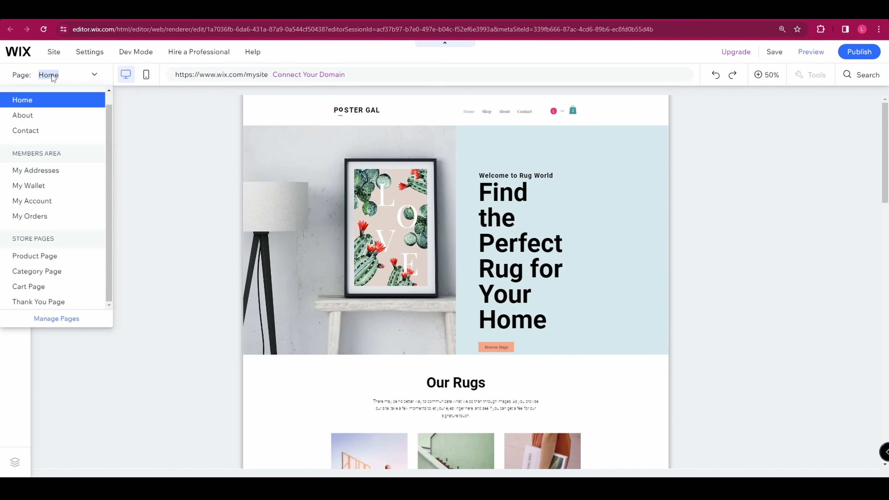
click(39, 116)
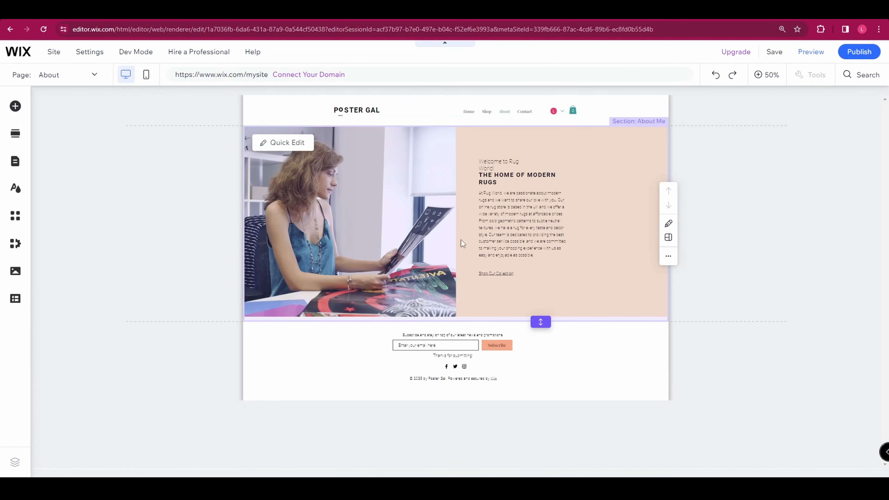